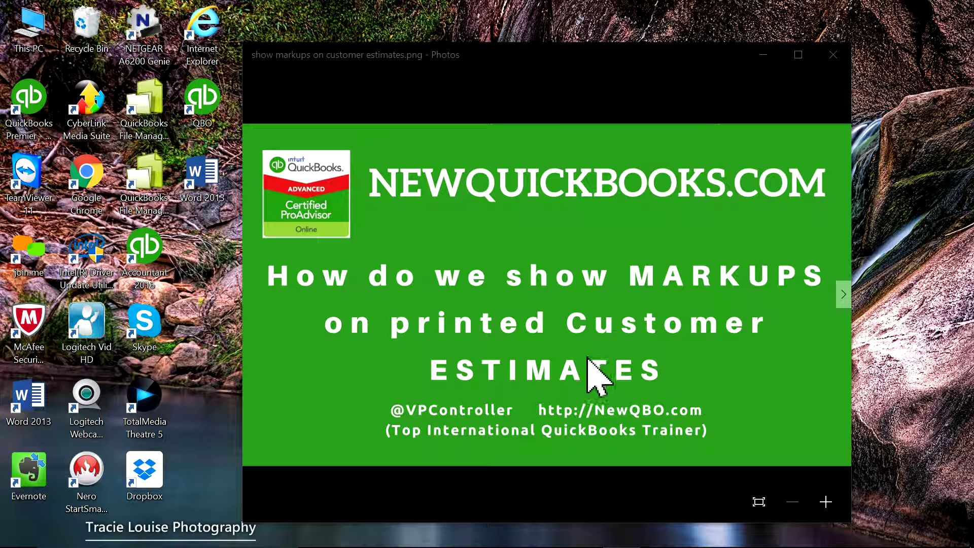
Step: Switch to QuickBooks and leave the estimate form for the Home Page
mouse_move(622, 546)
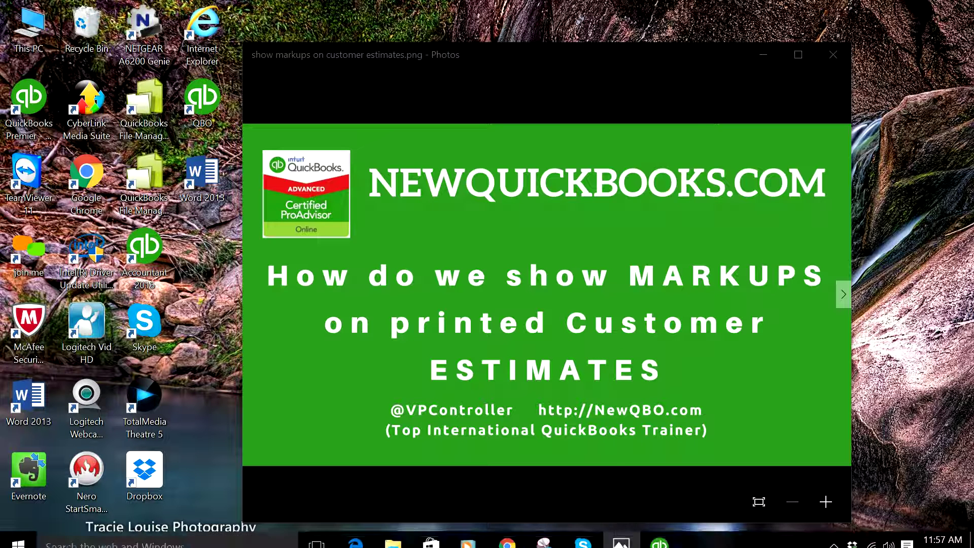
left_click(656, 544)
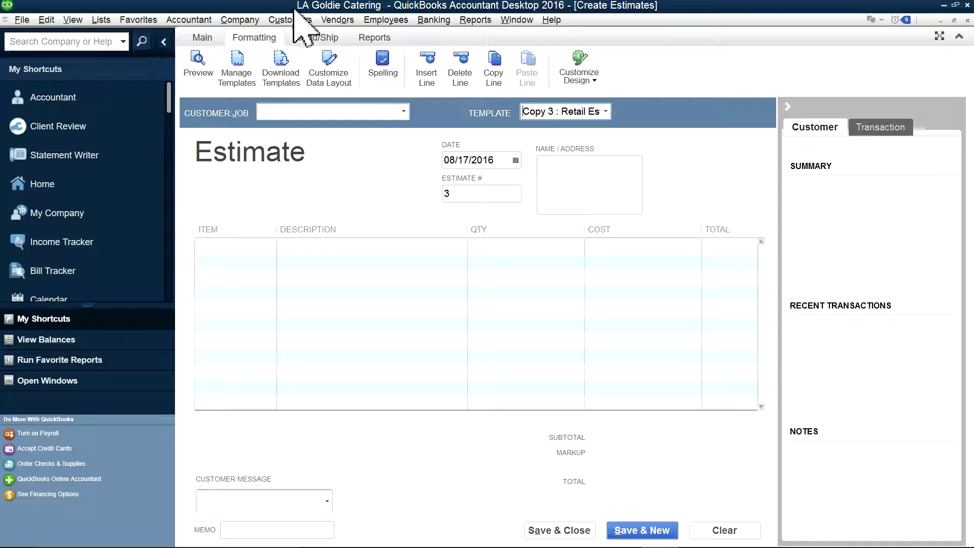
left_click(234, 21)
left_click(243, 34)
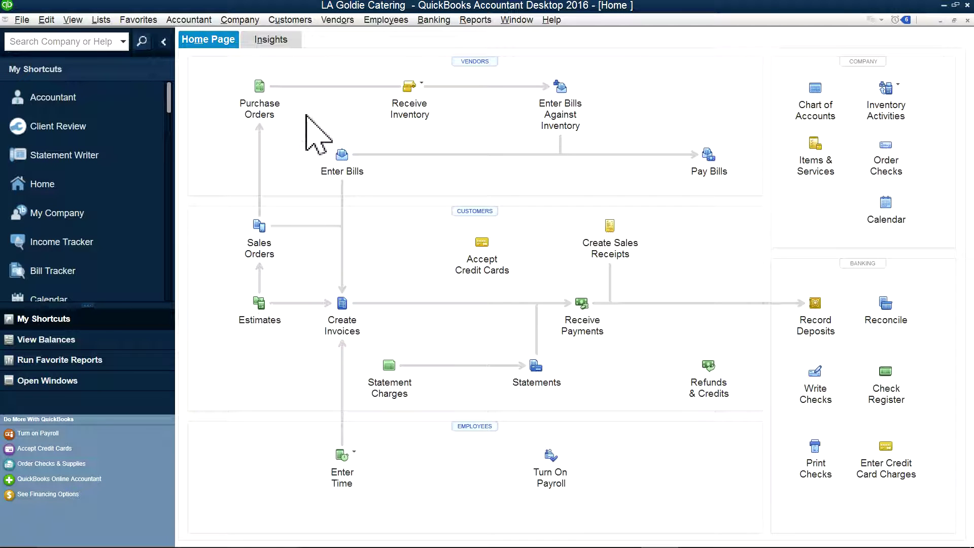
Step: View the blank Create Estimates form and return to the Home Page
left_click(288, 20)
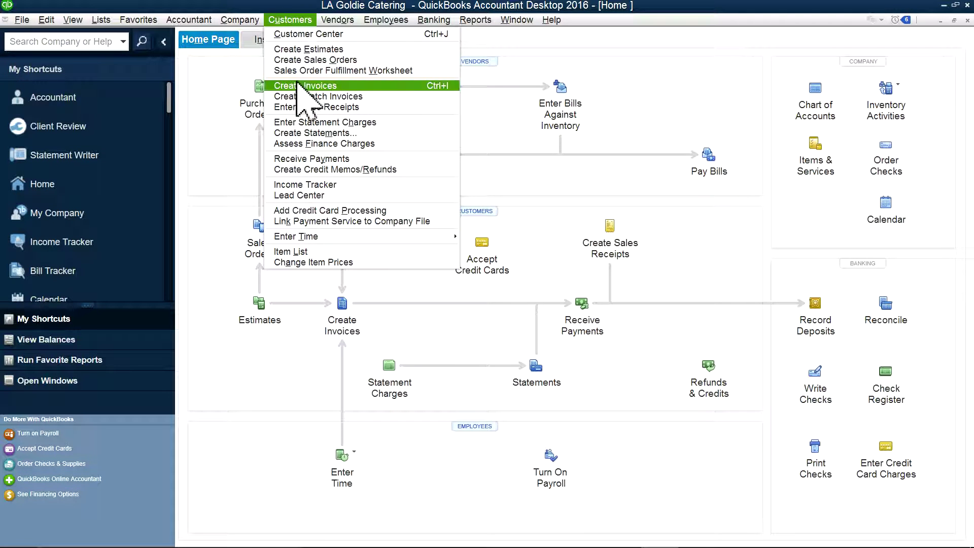
left_click(292, 49)
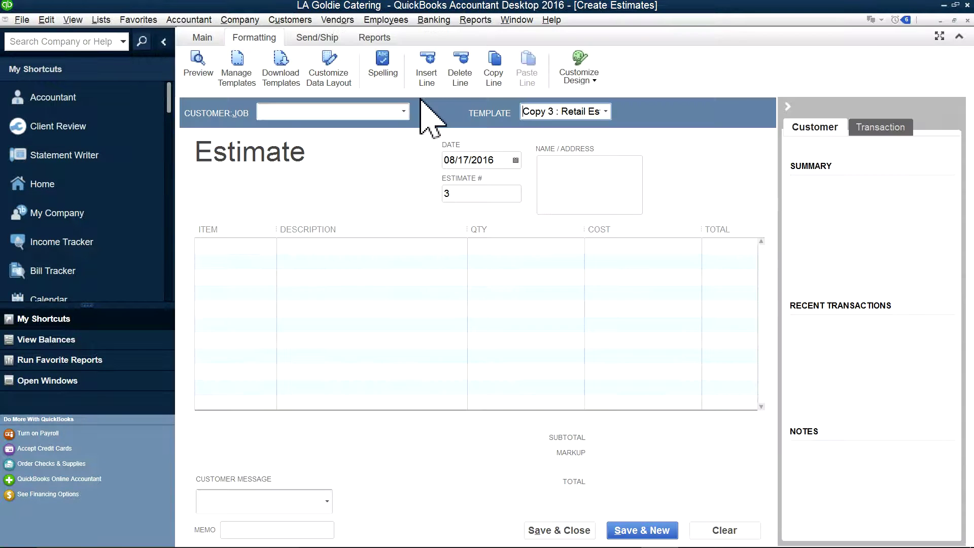
left_click(240, 21)
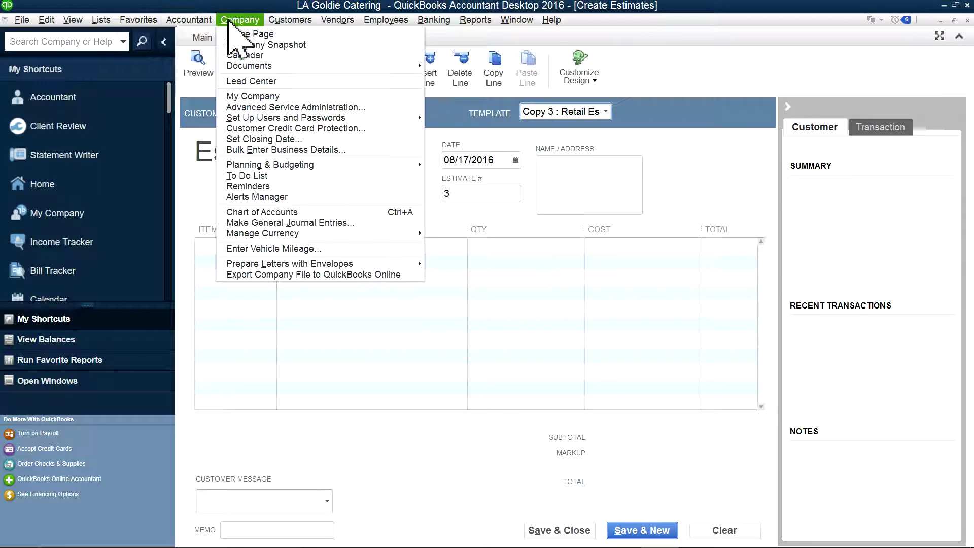
left_click(237, 32)
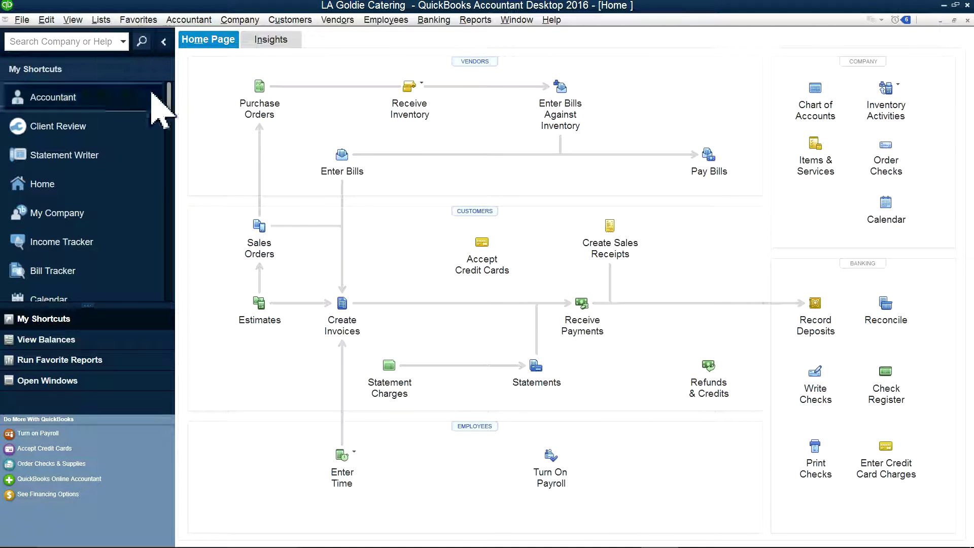
Step: Check the Jobs & Estimates company preferences for creating estimates and progress invoicing, and accept them
left_click(44, 22)
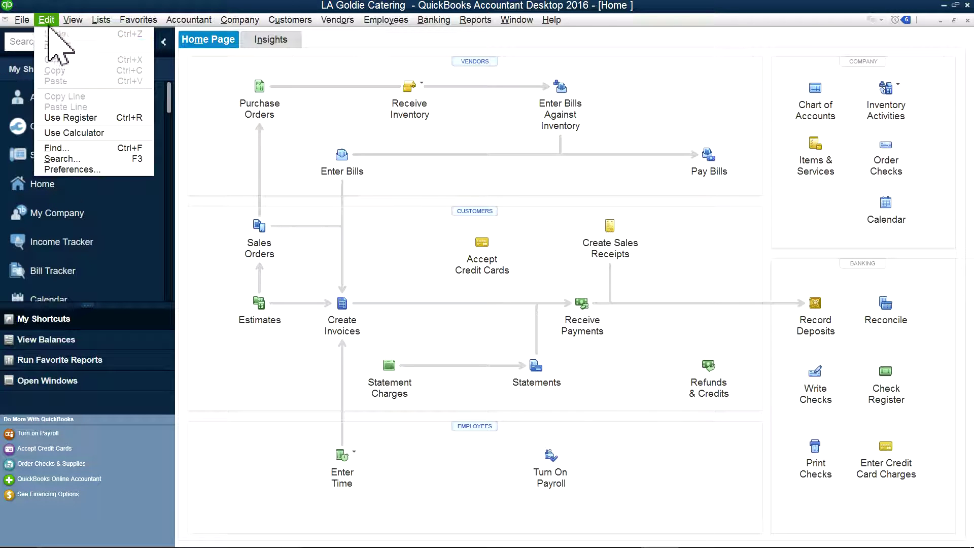
left_click(65, 170)
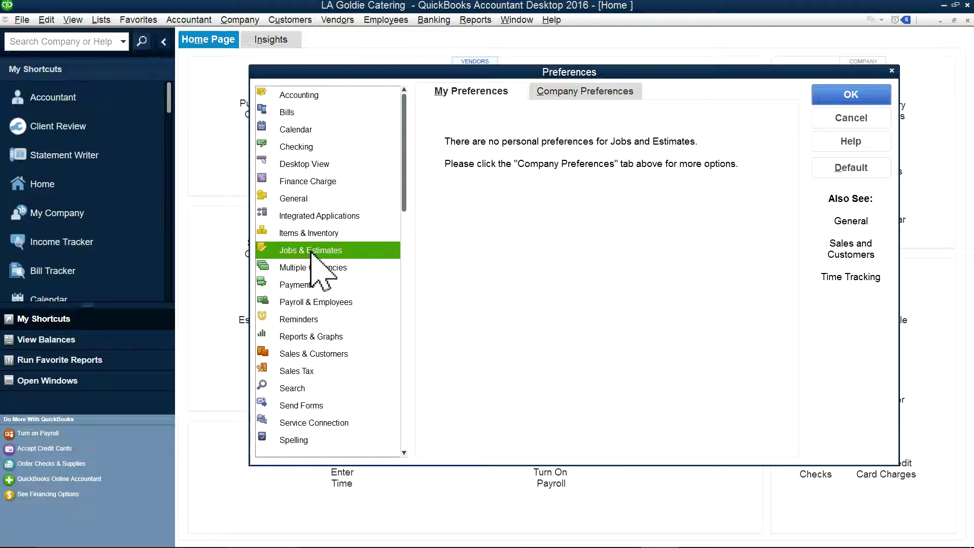
left_click(553, 91)
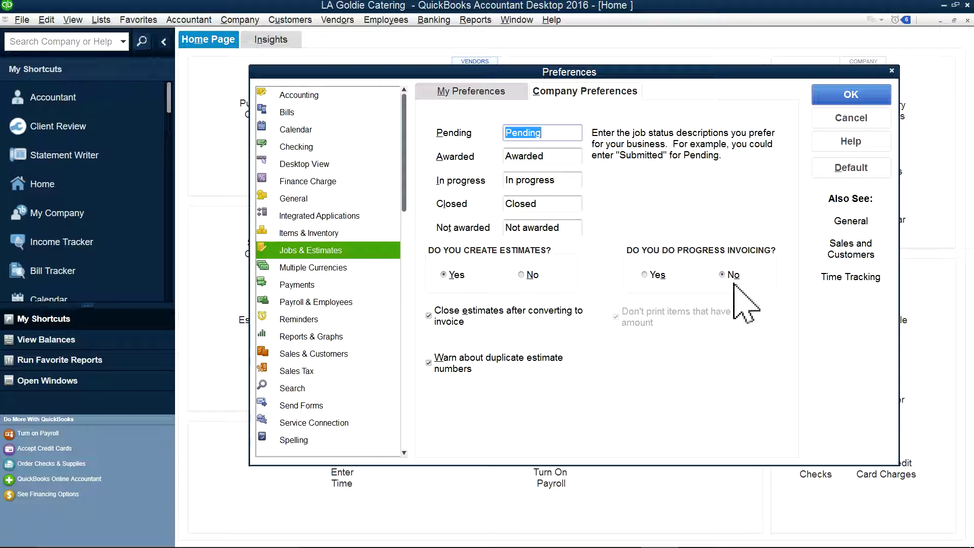
left_click(856, 96)
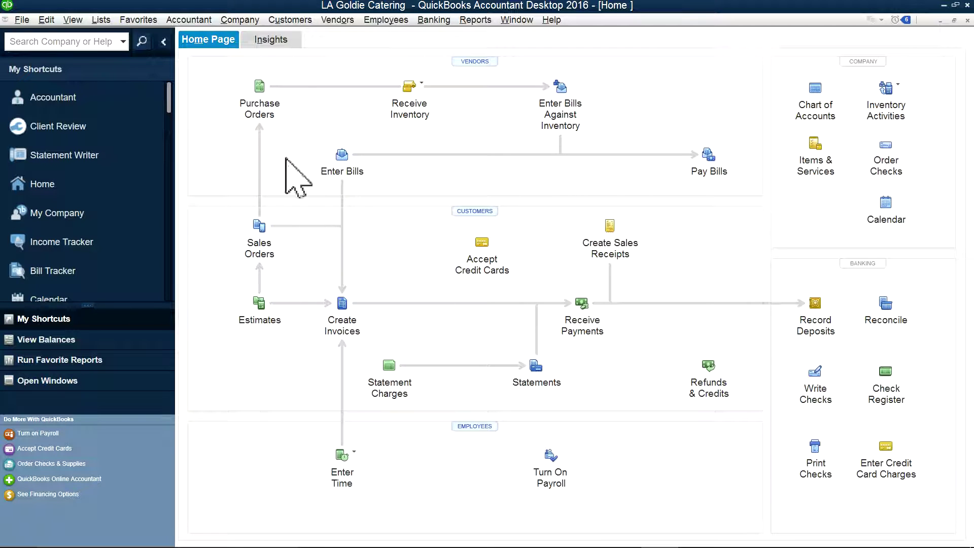
Step: Open a new estimate and try the Copy 2 : Retail Estimate template before choosing Copy of: Retail Estimate
left_click(290, 20)
left_click(304, 44)
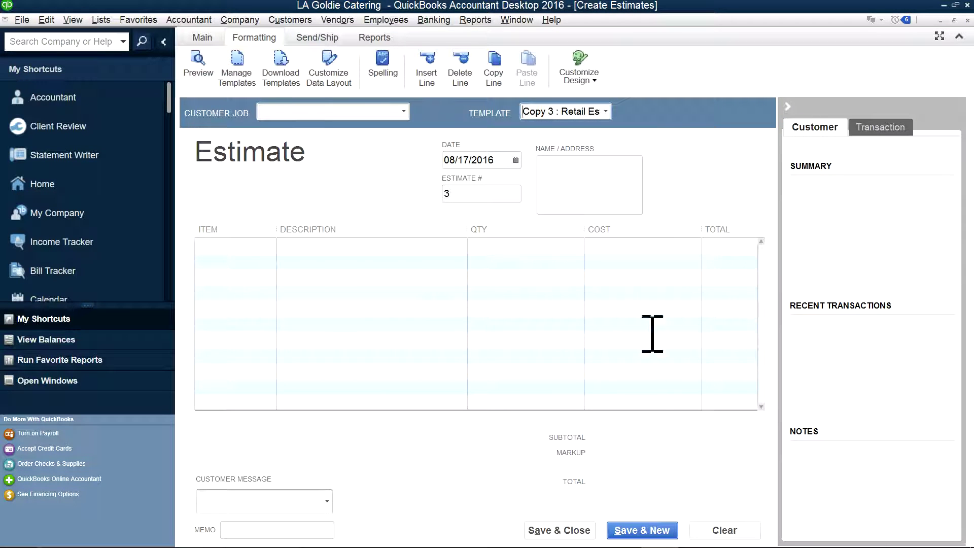
left_click(606, 112)
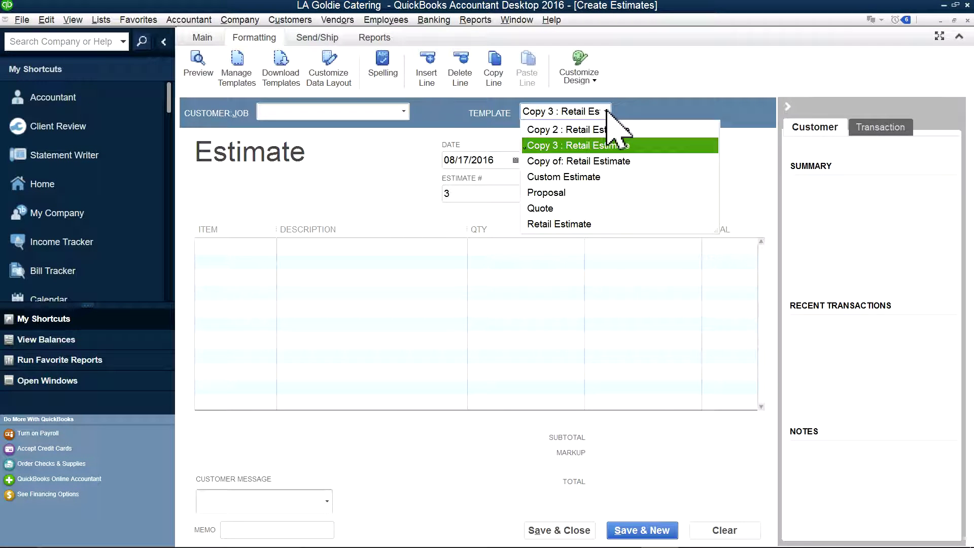
left_click(565, 130)
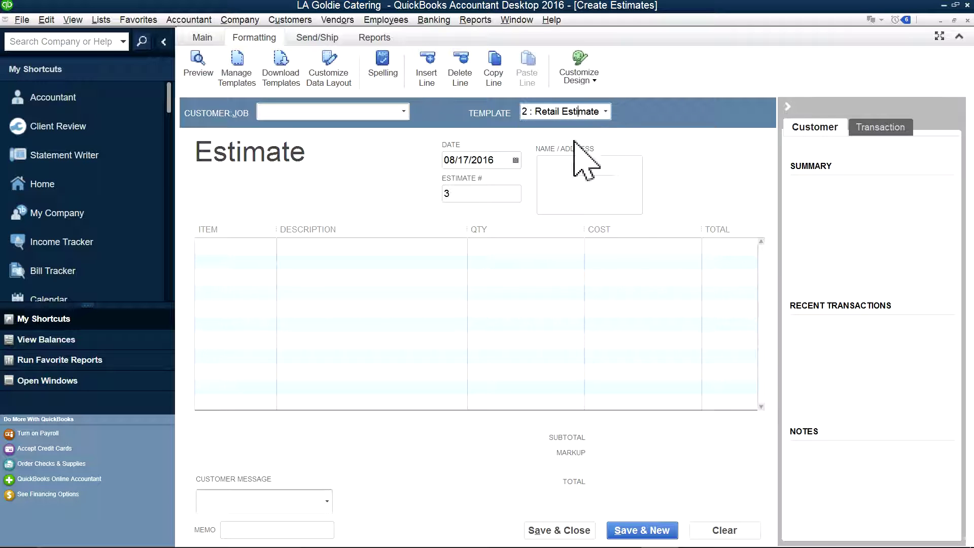
left_click(605, 112)
left_click(567, 161)
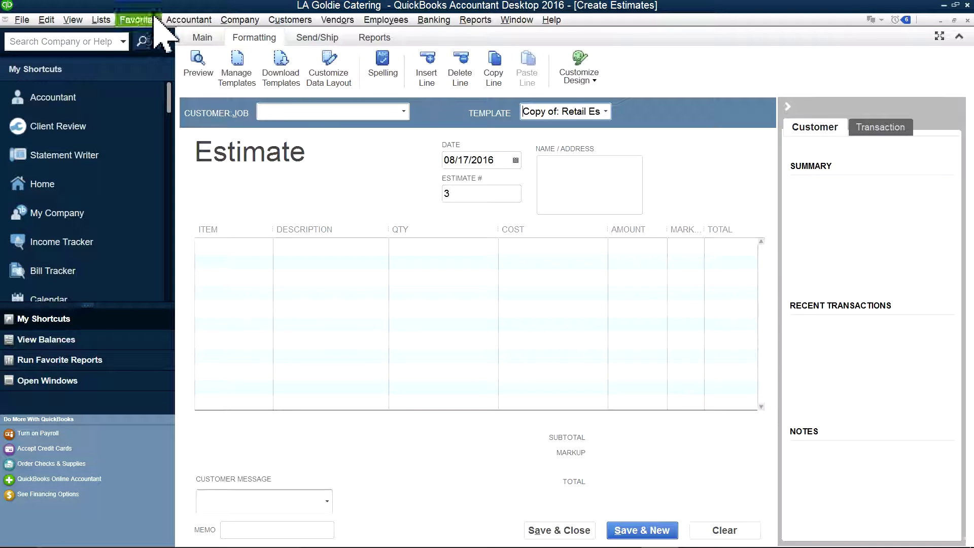
Step: Open the Item List
left_click(101, 20)
left_click(106, 45)
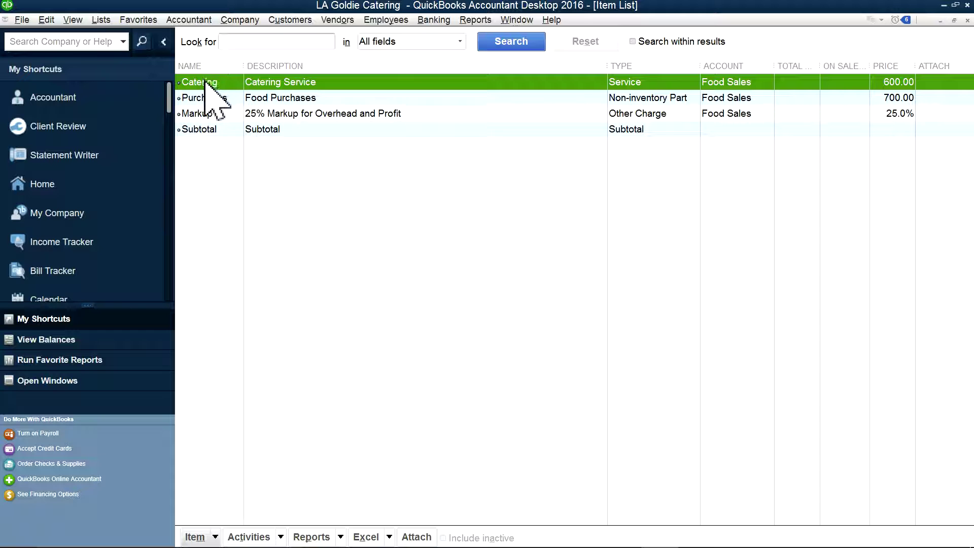
left_click_drag(366, 14, 366, 14)
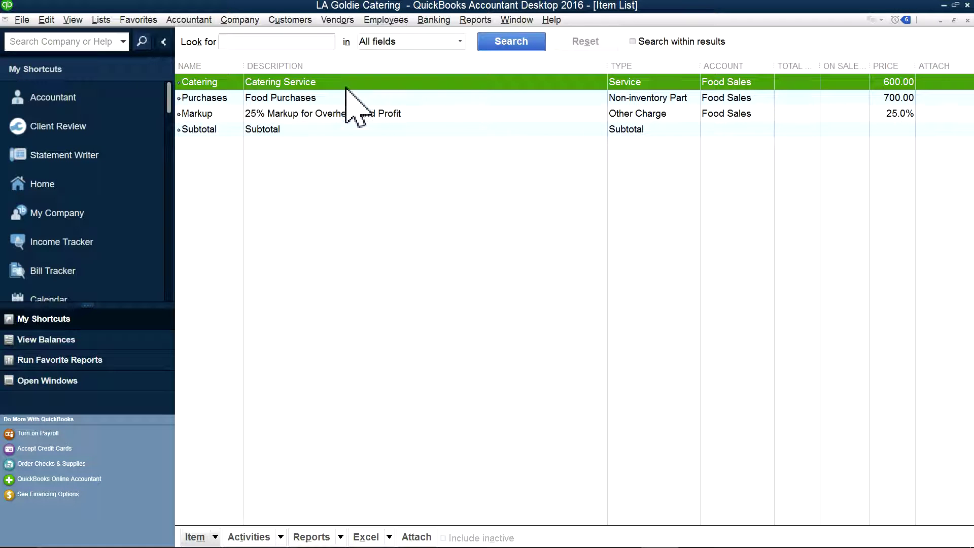
Step: Examine the Catering item's description, rate and income account in its edit form, and close it without saving
right_click(285, 88)
left_click(302, 131)
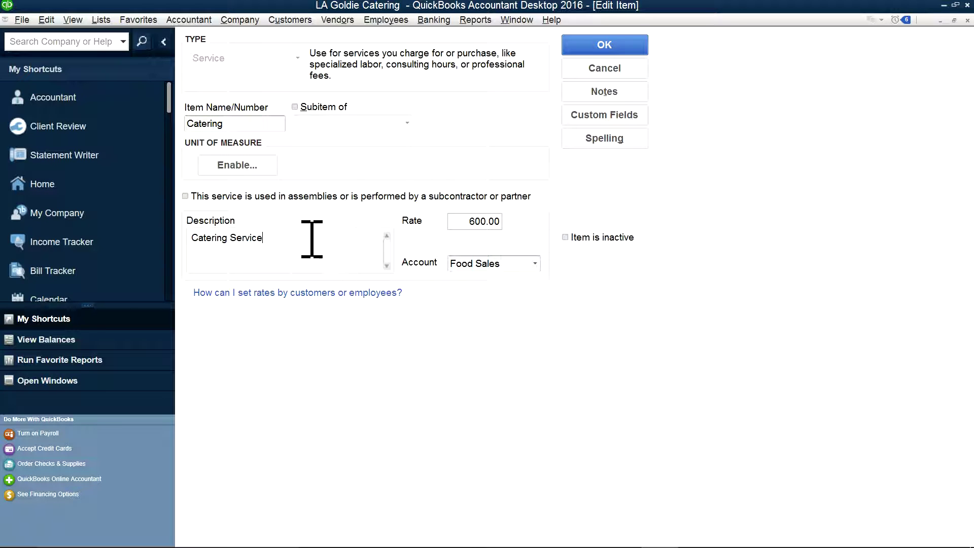
left_click_drag(474, 222, 511, 223)
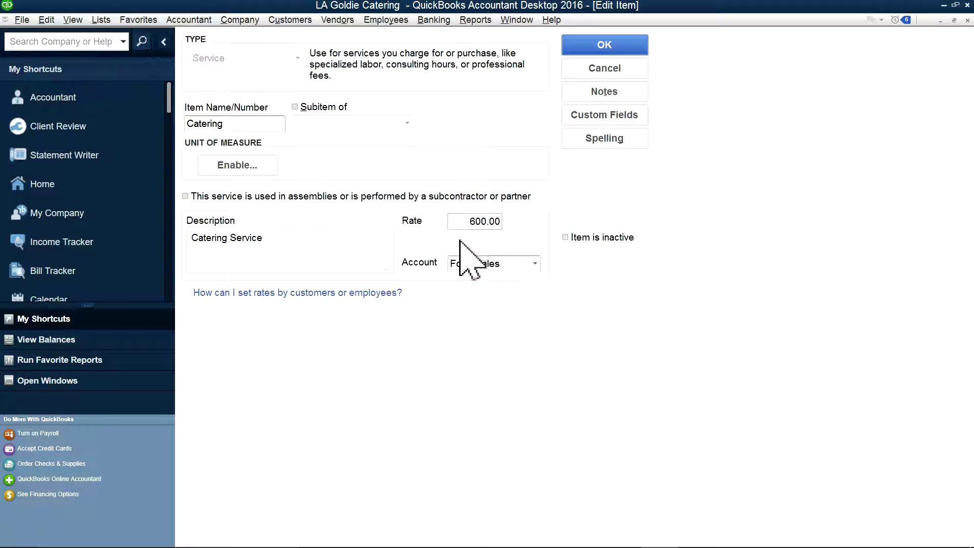
left_click_drag(464, 222, 530, 215)
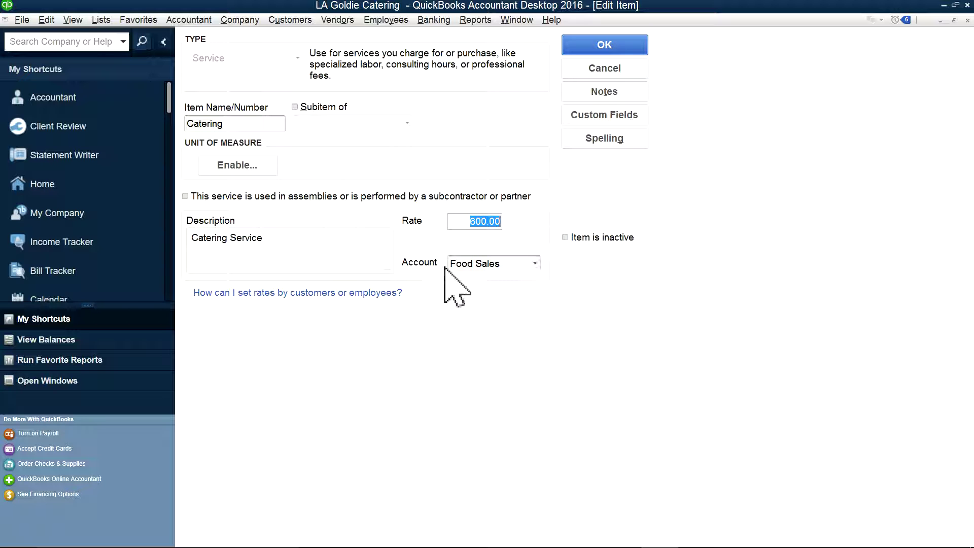
left_click(536, 264)
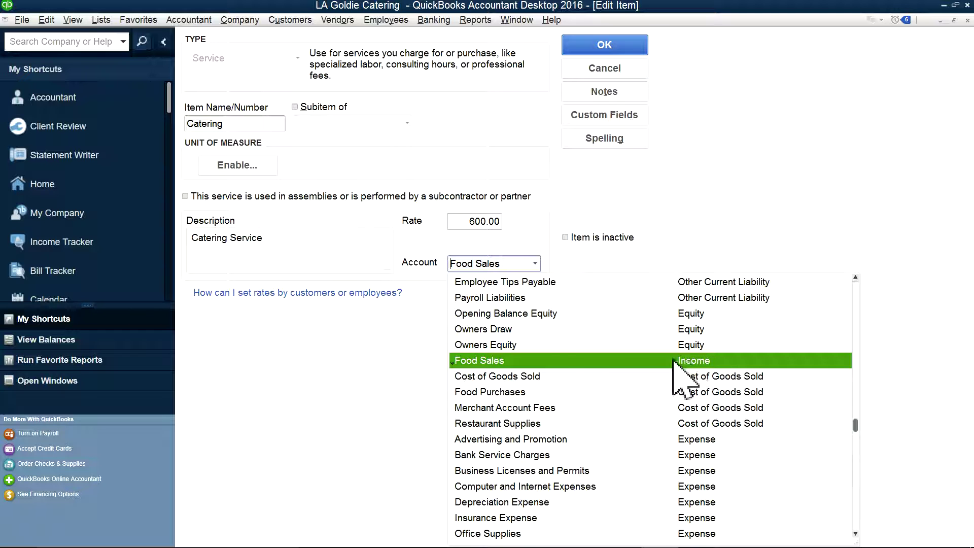
left_click(407, 260)
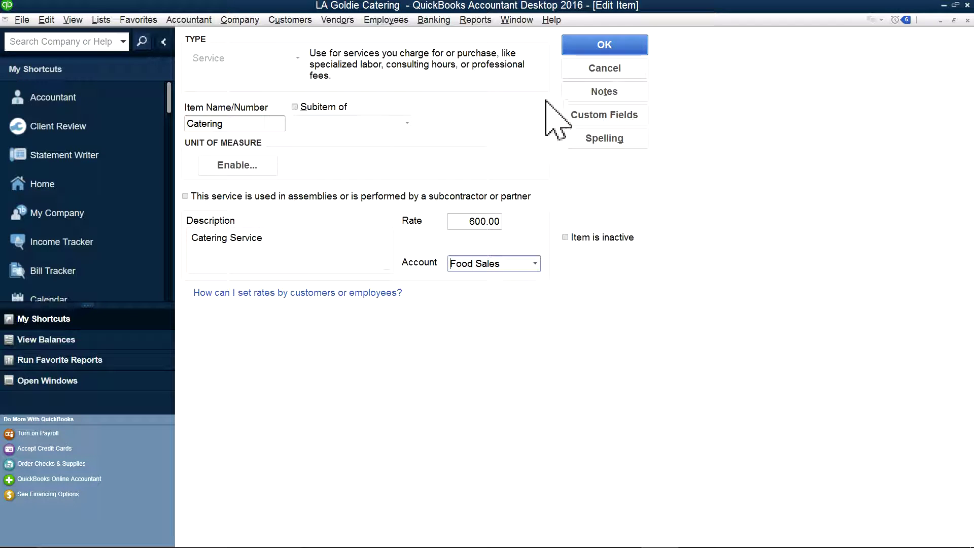
left_click(605, 72)
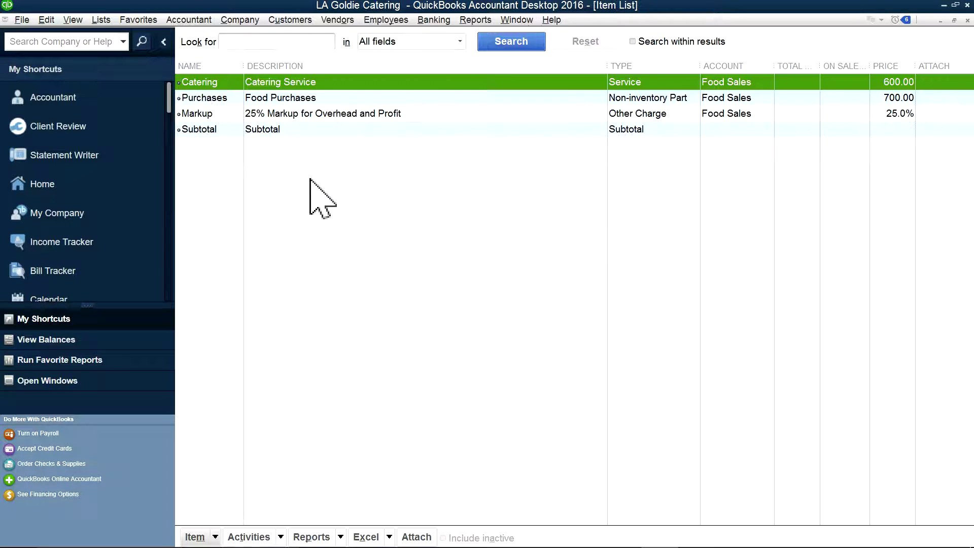
Step: Open the Purchases item for editing and switch its option for assemblies or specific customer:job purchases off and on again
right_click(214, 100)
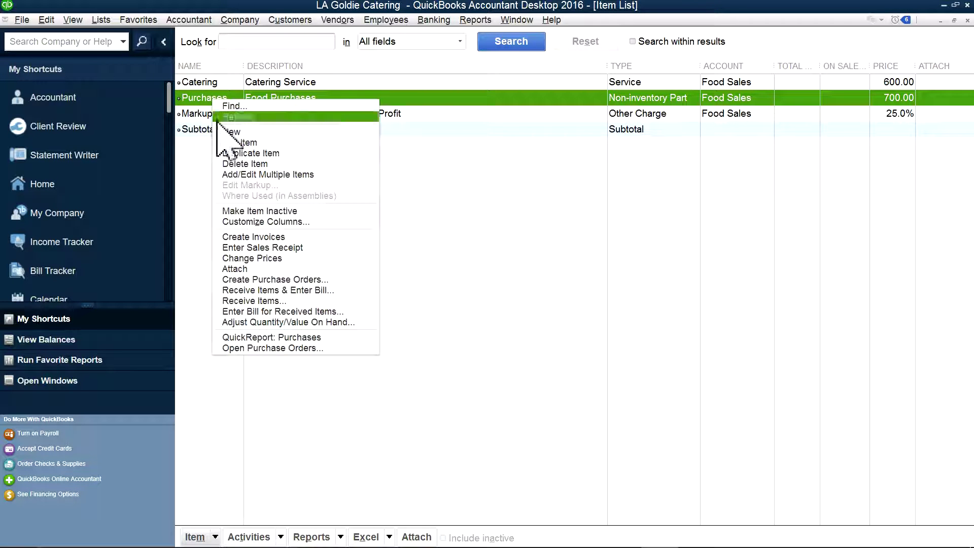
left_click(229, 143)
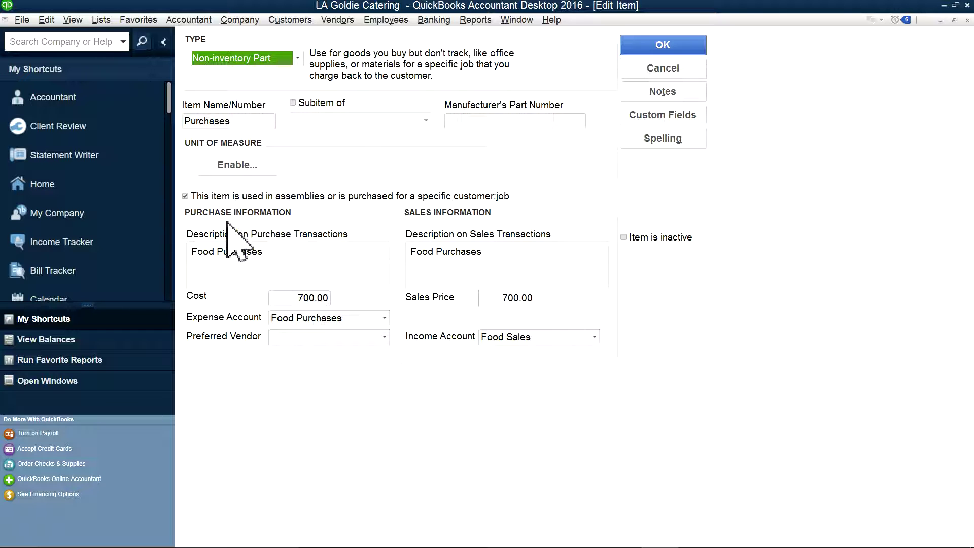
left_click(185, 197)
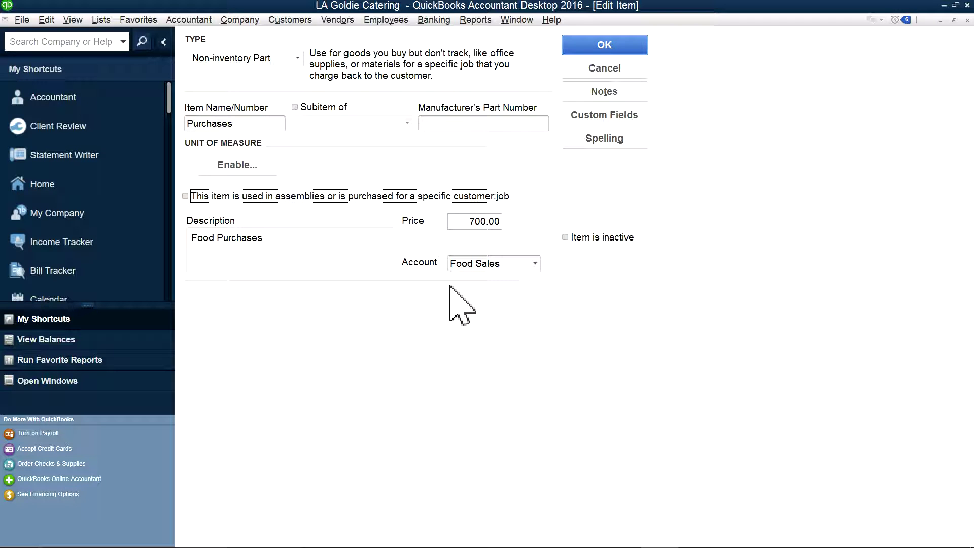
left_click(193, 197)
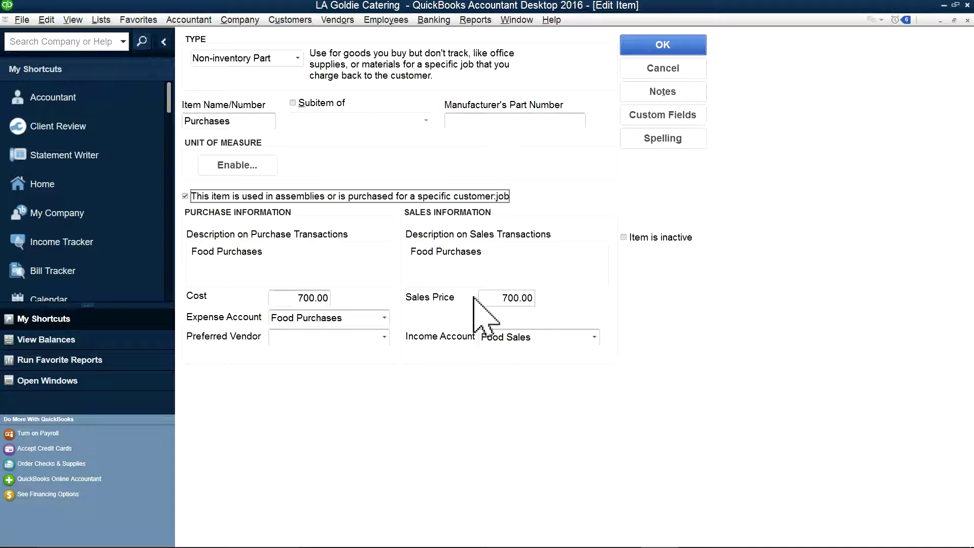
Step: Examine the Purchases item's sales price, cost, expense account and income account, and close the item without saving
left_click(501, 297)
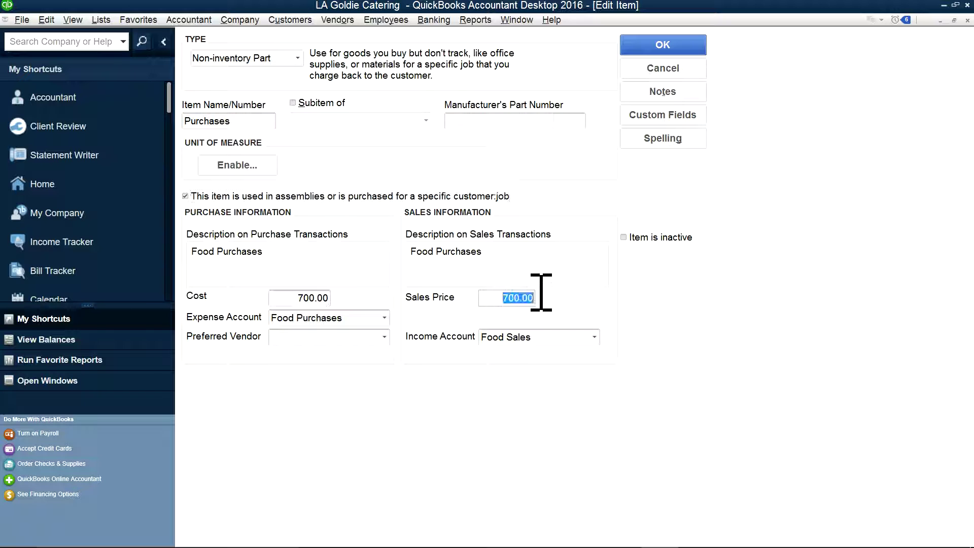
left_click(307, 298)
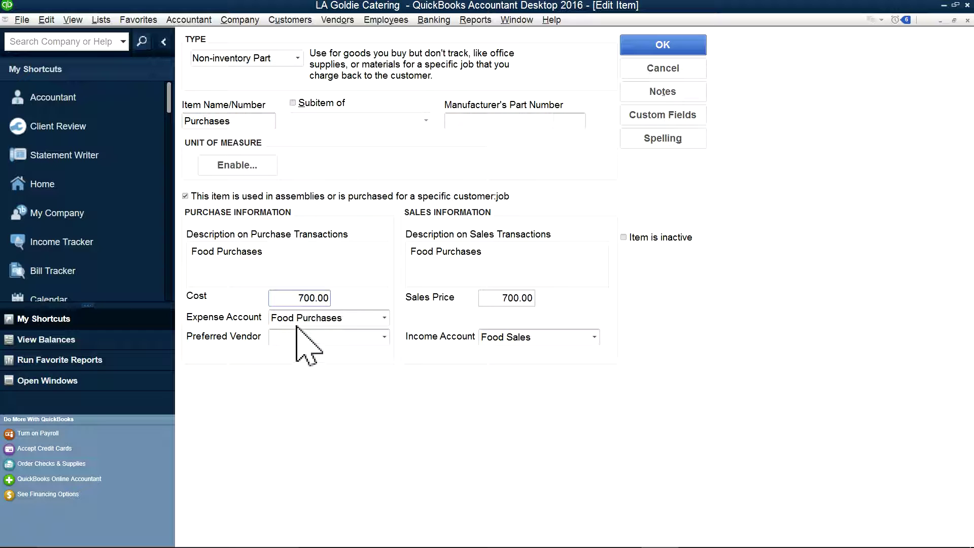
left_click(384, 316)
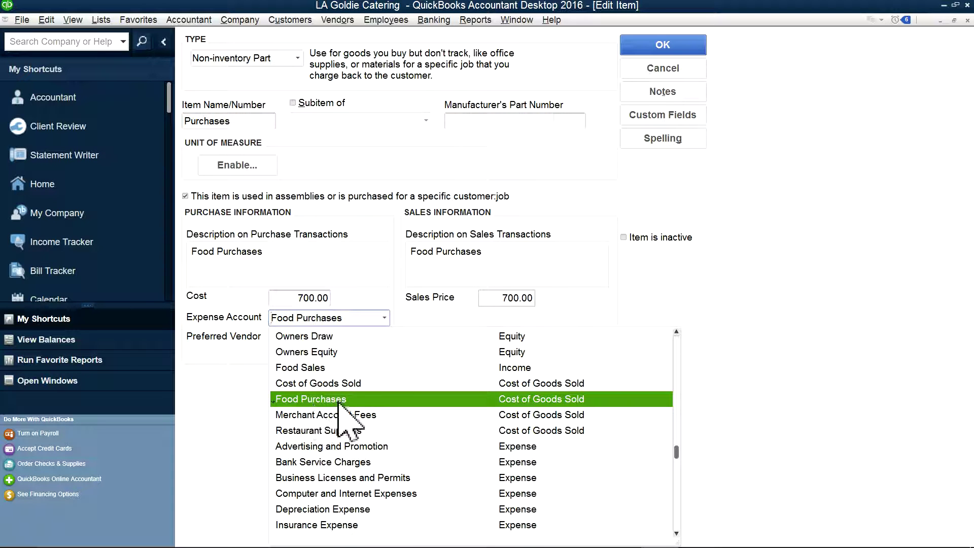
left_click(425, 276)
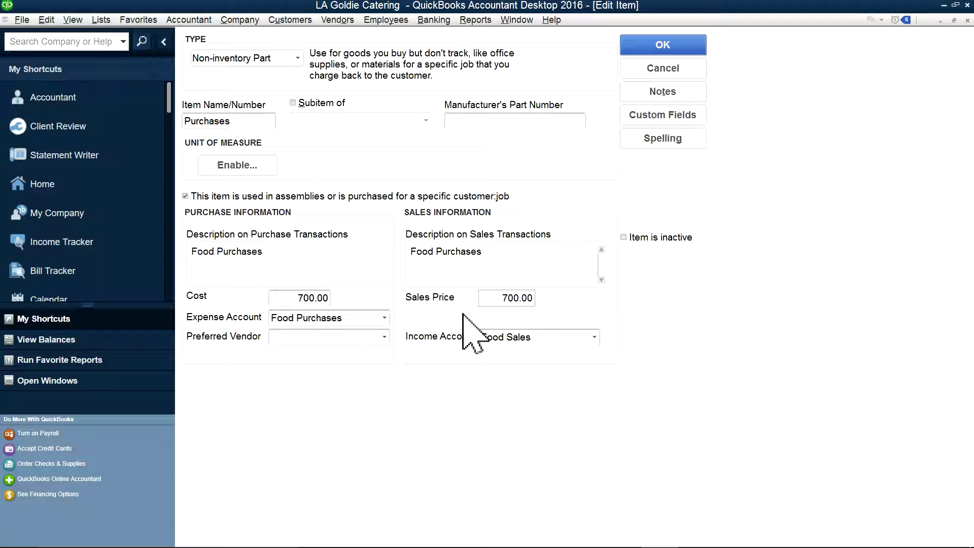
left_click(595, 337)
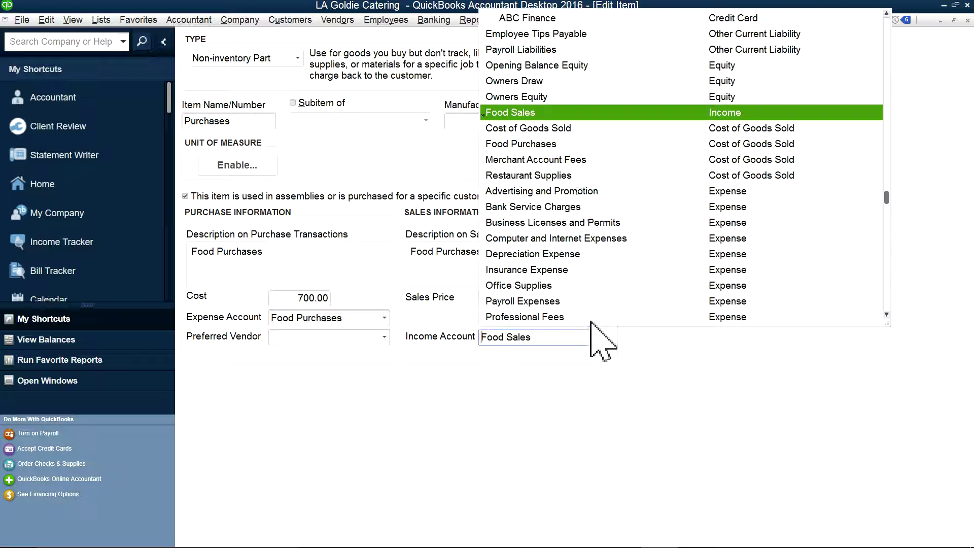
left_click(398, 136)
left_click(642, 64)
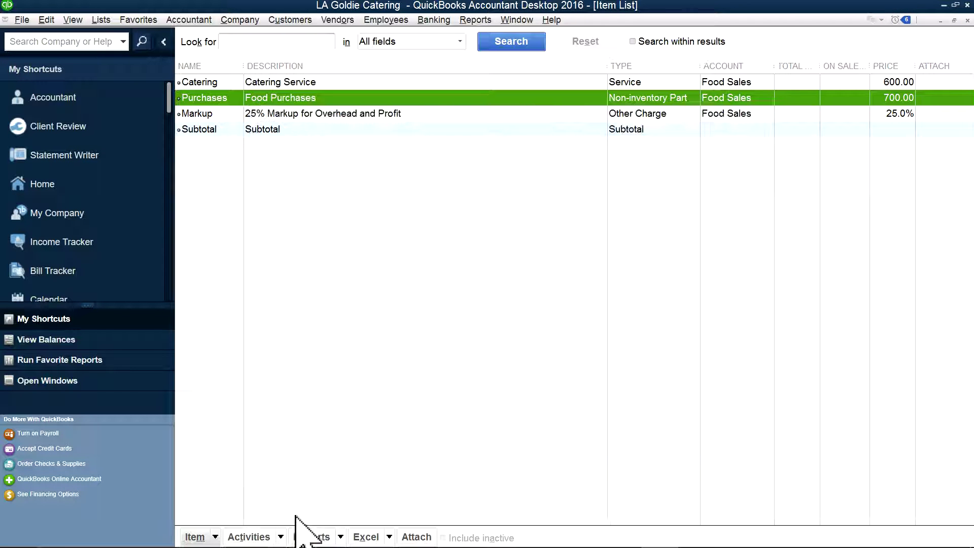
Step: Examine a new Service item form with its option for assemblies or subcontractors switched on and off, and cancel the item without saving
left_click(215, 537)
left_click(213, 359)
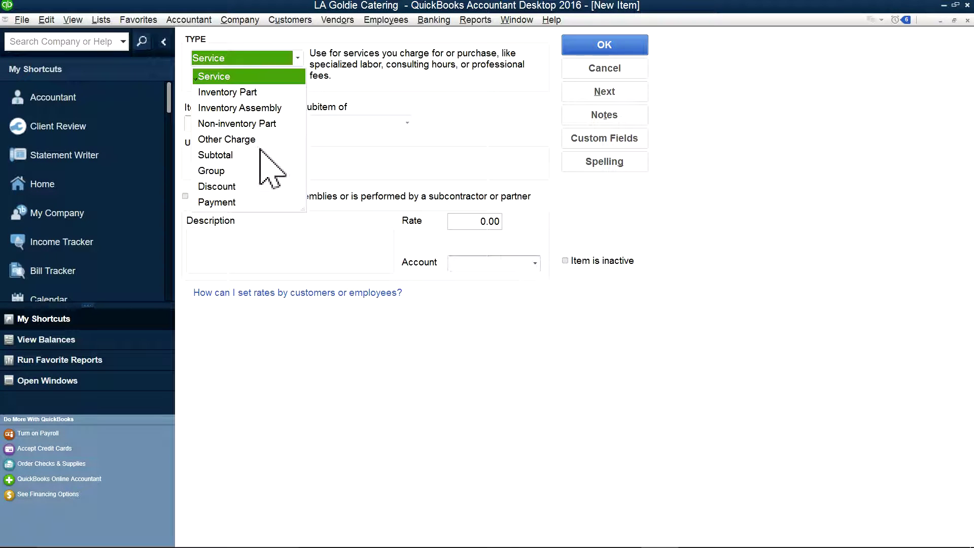
left_click(210, 77)
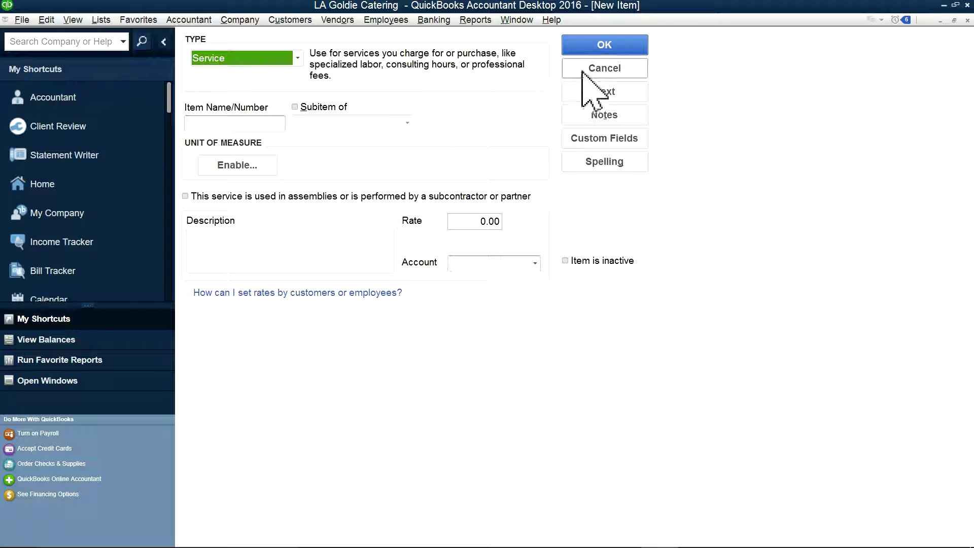
left_click(186, 196)
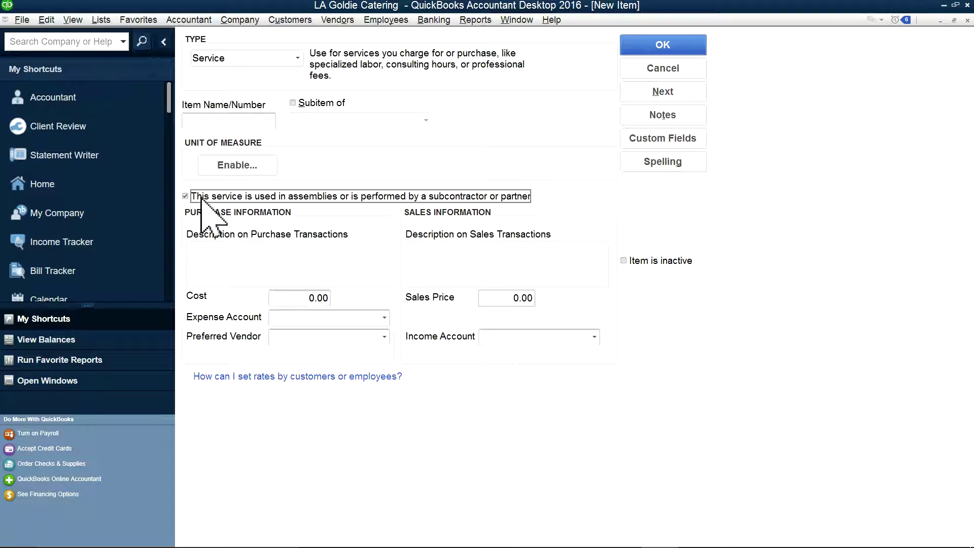
left_click(184, 196)
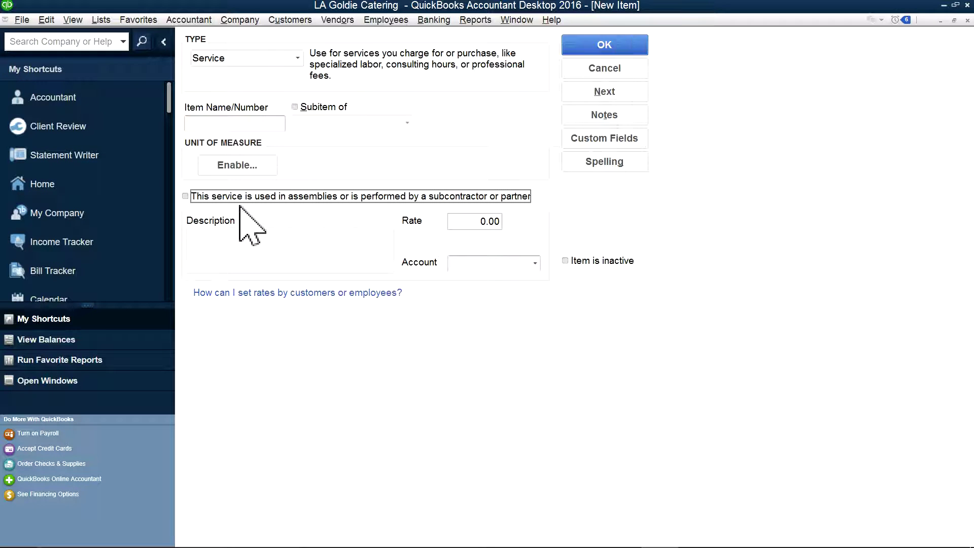
left_click(612, 67)
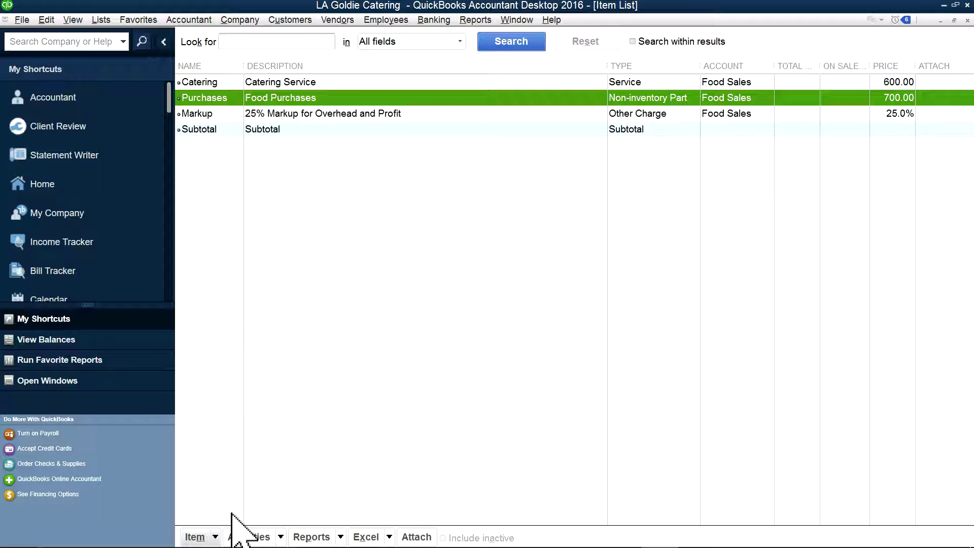
Step: Examine a new Non-inventory Part form with its assemblies or specific customer:job option switched on, and cancel the item without saving
left_click(215, 538)
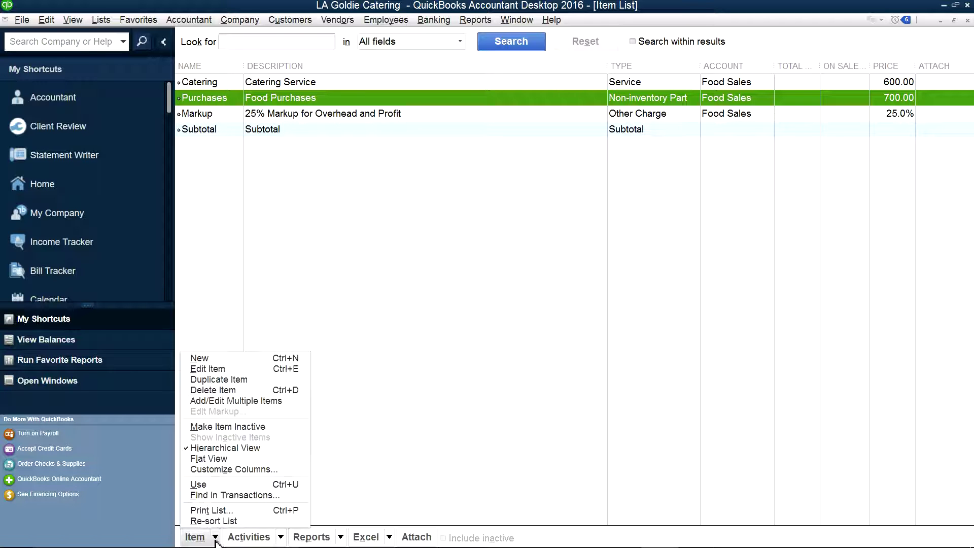
left_click(213, 358)
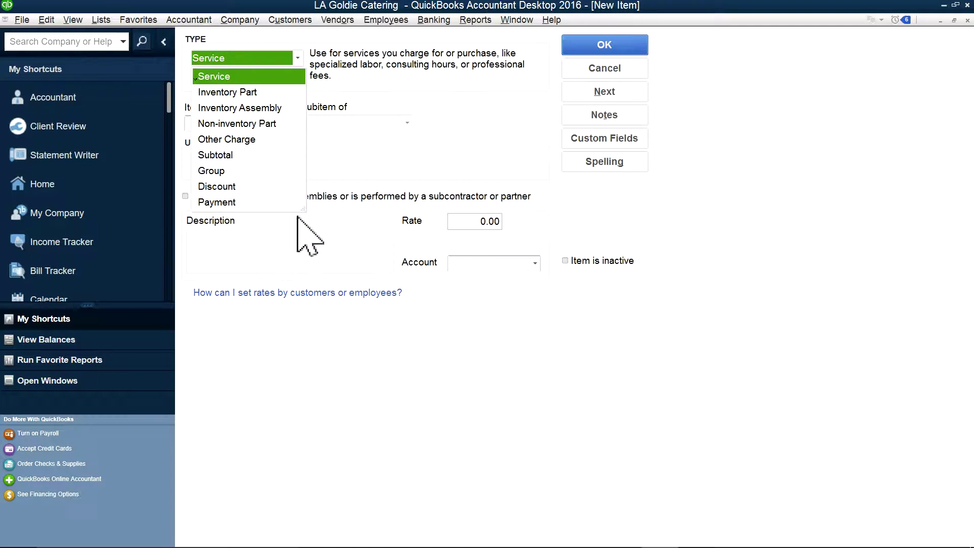
left_click(218, 124)
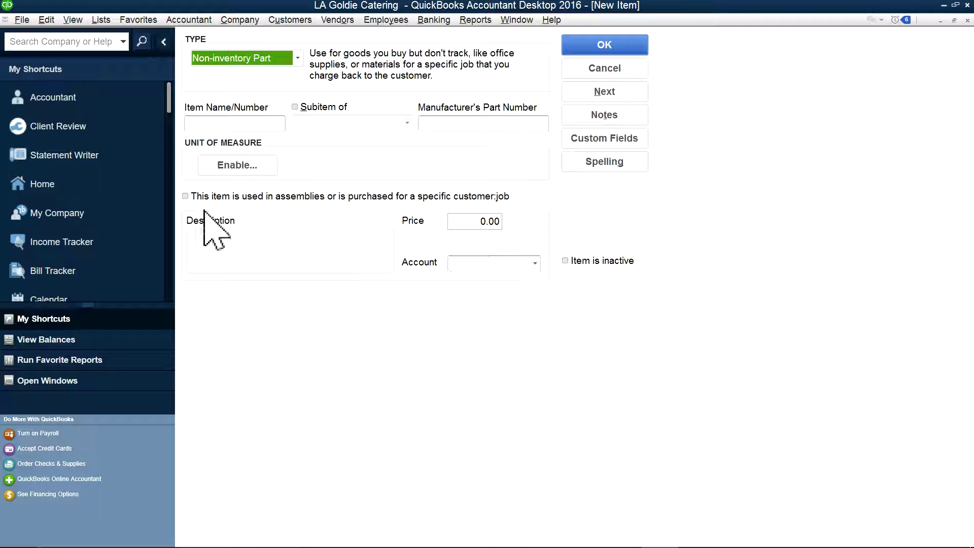
left_click(185, 196)
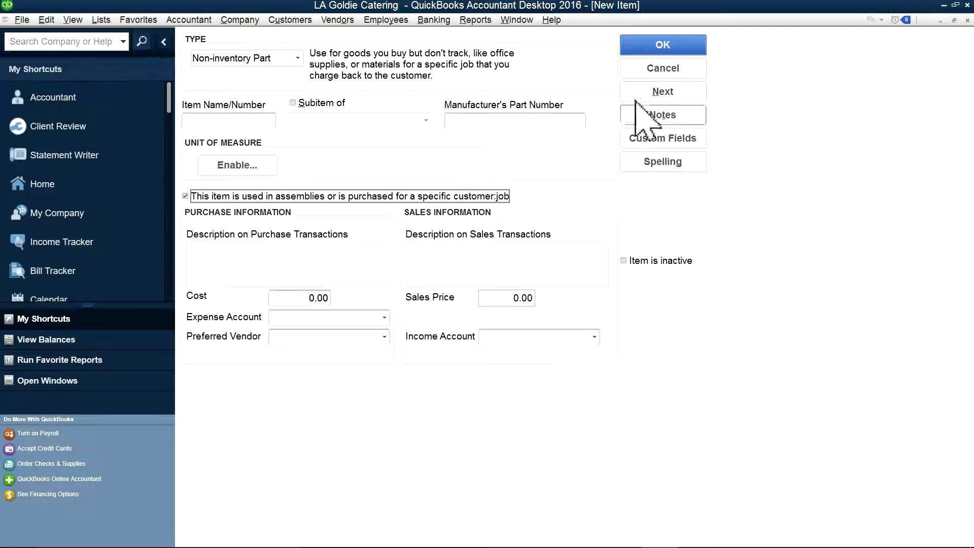
left_click(657, 69)
Step: Review the Catering item's edit form, close it without saving, and open the Purchases item's edit form
right_click(204, 84)
left_click(219, 129)
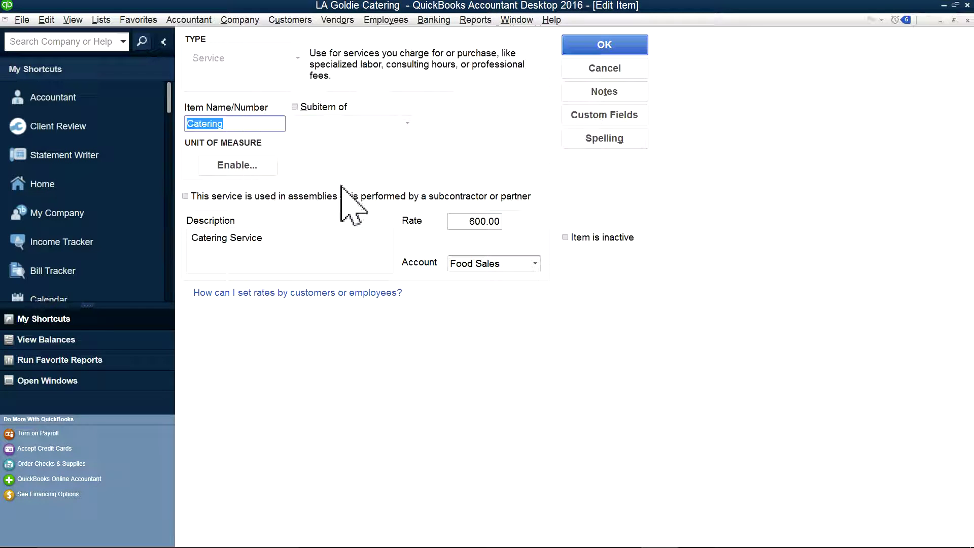
left_click(628, 65)
left_click(198, 104)
right_click(201, 100)
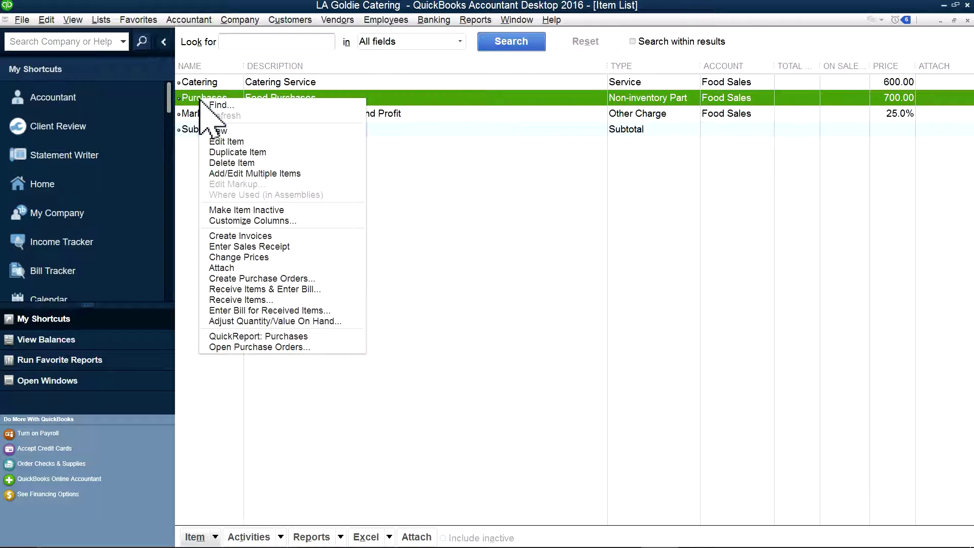
left_click(227, 141)
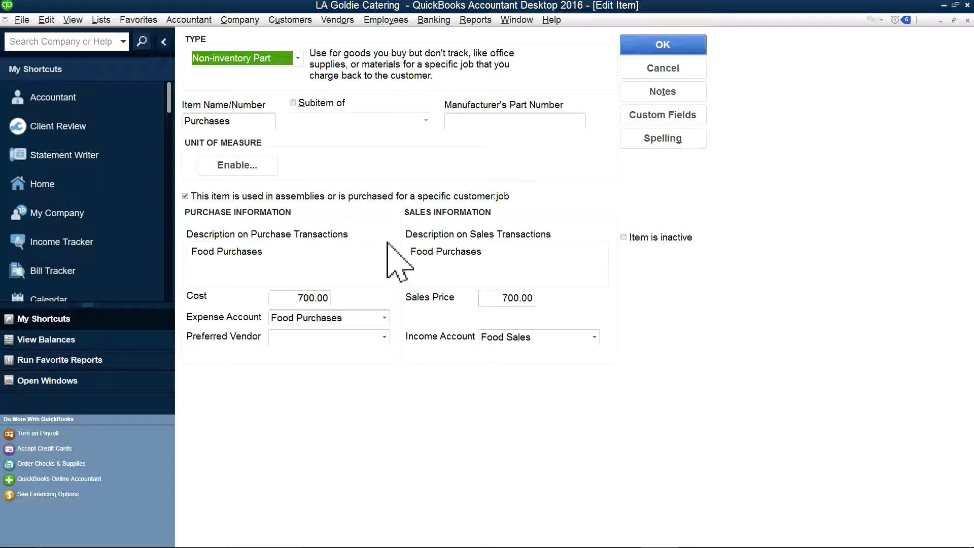
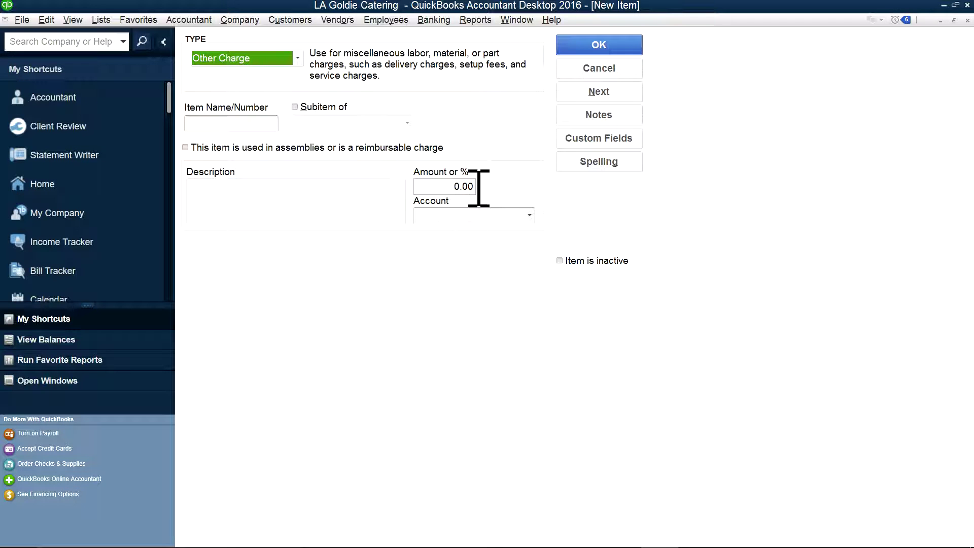
Step: Cancel the new Other Charge item without saving and select the Markup item in the list
left_click(609, 71)
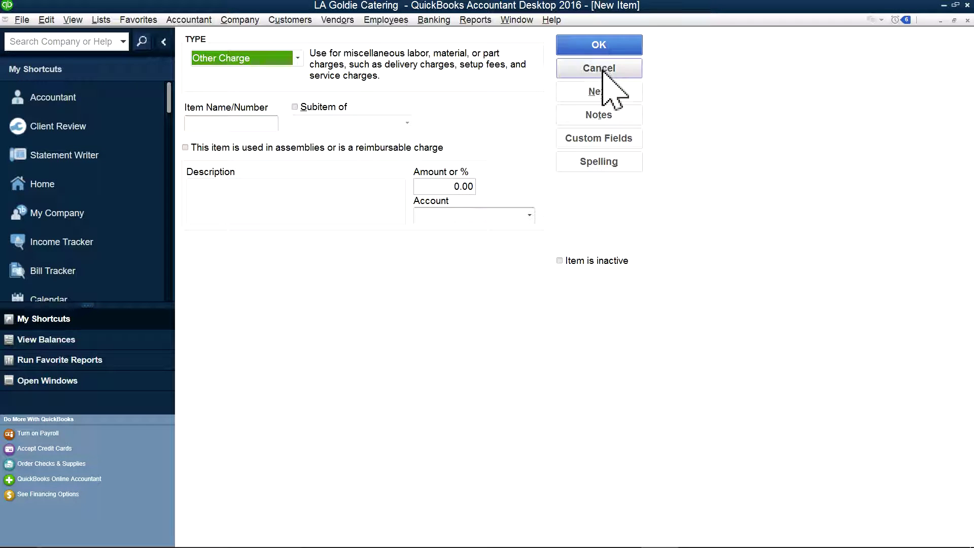
left_click(225, 120)
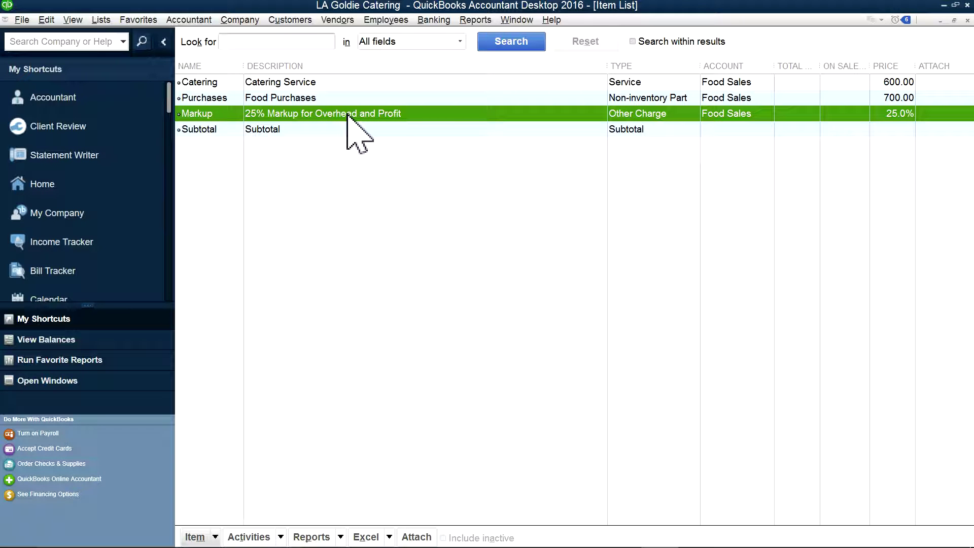
left_click(211, 132)
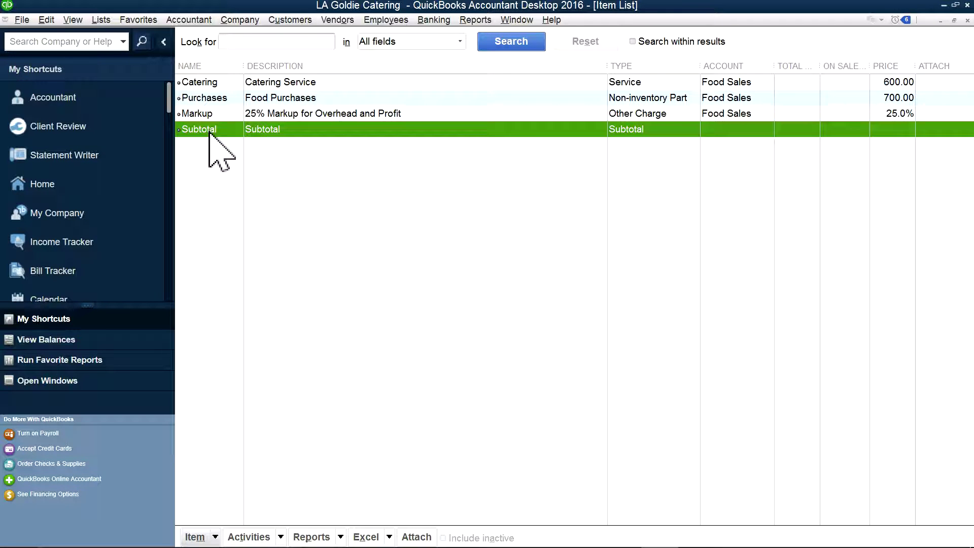
left_click(217, 538)
left_click(217, 355)
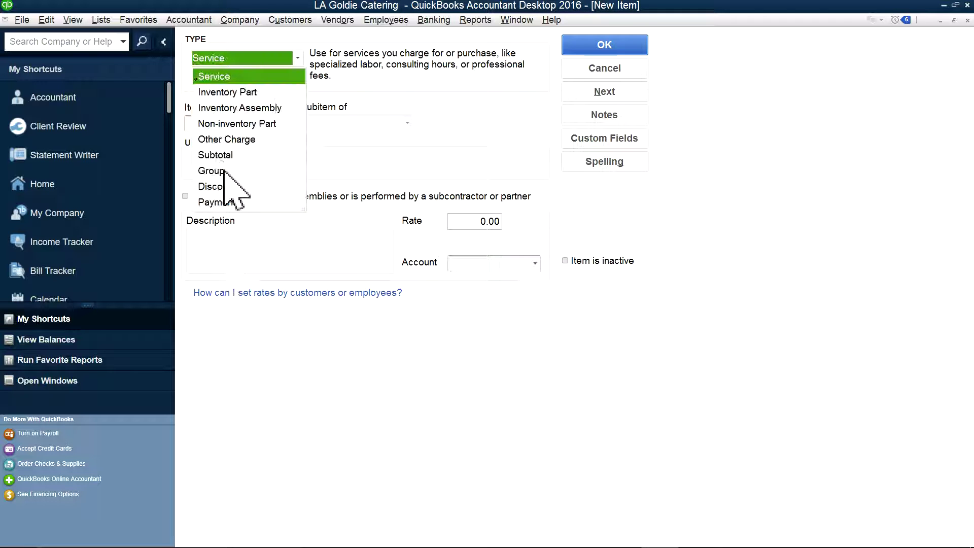
left_click(337, 236)
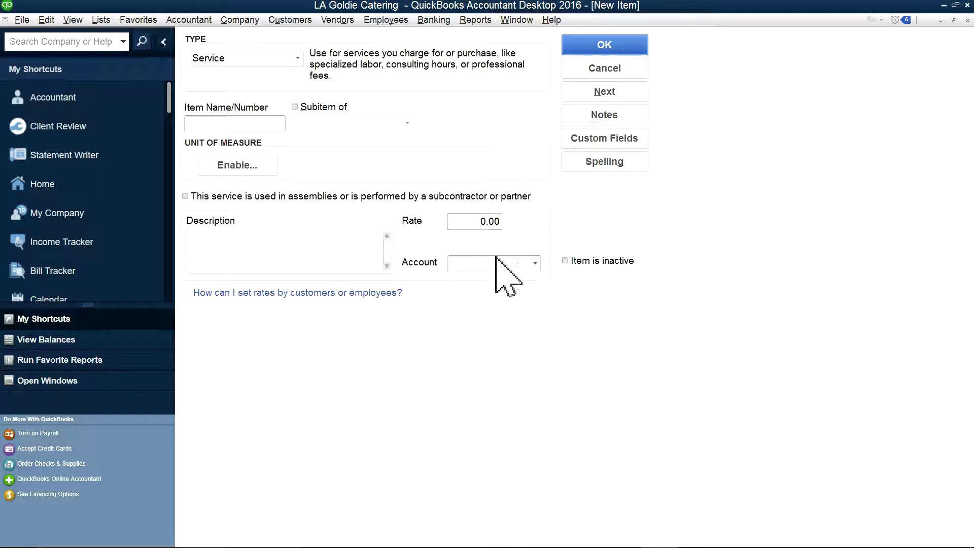
left_click(588, 70)
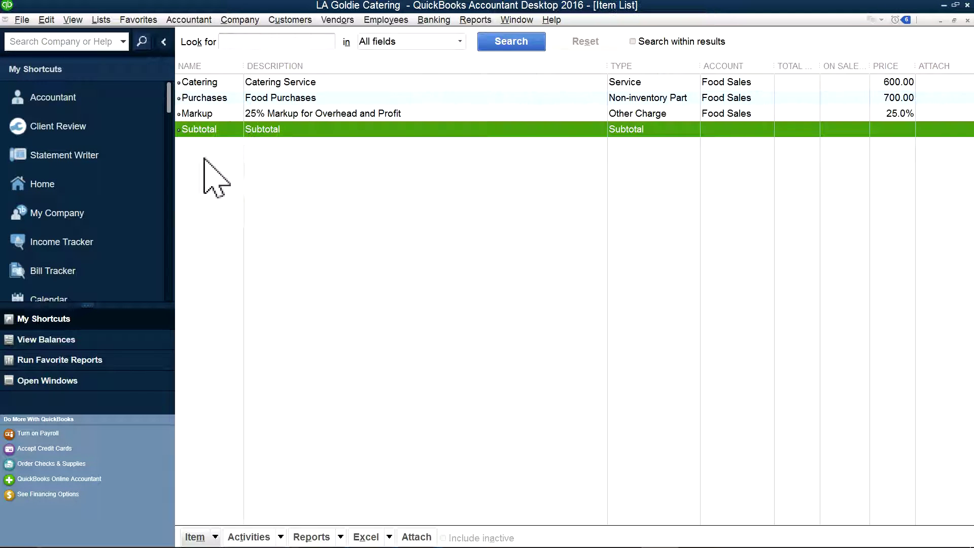
Step: Examine the existing Subtotal item's edit form and a blank new item form of type Subtotal, closing both without saving
right_click(267, 131)
left_click(289, 174)
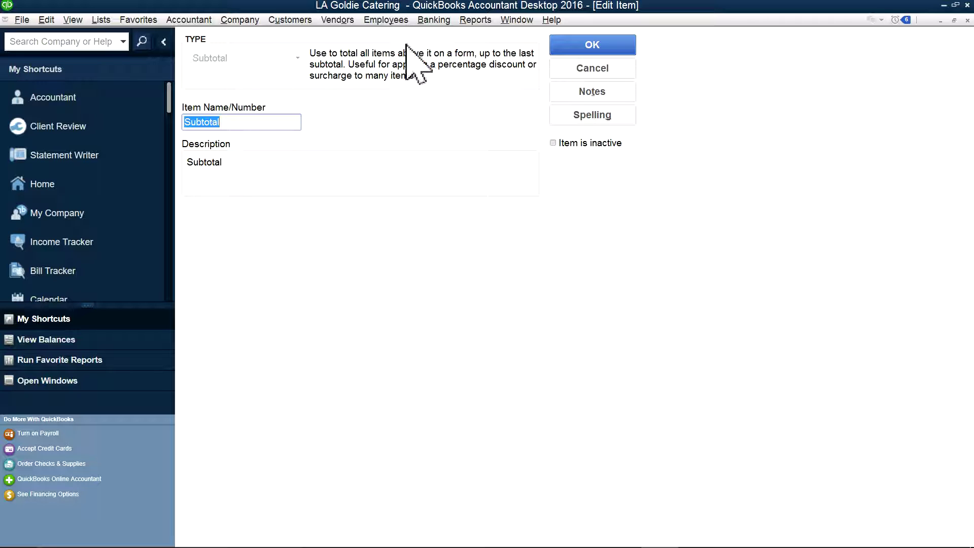
left_click(630, 69)
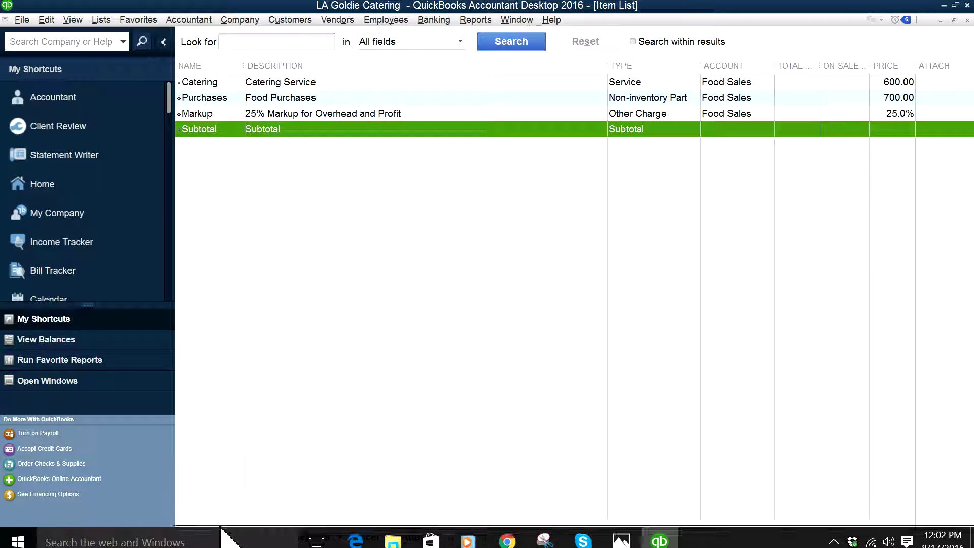
left_click(197, 533)
left_click(203, 356)
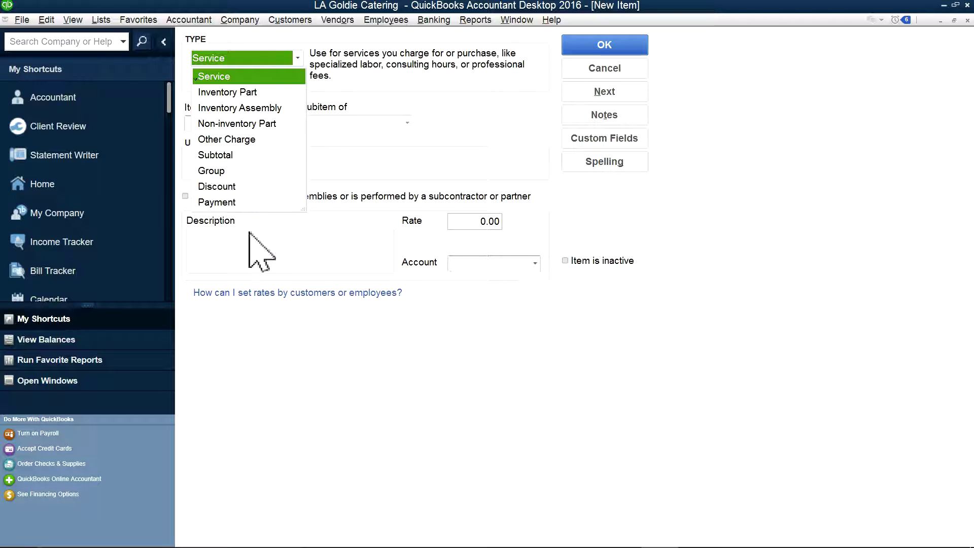
left_click(233, 155)
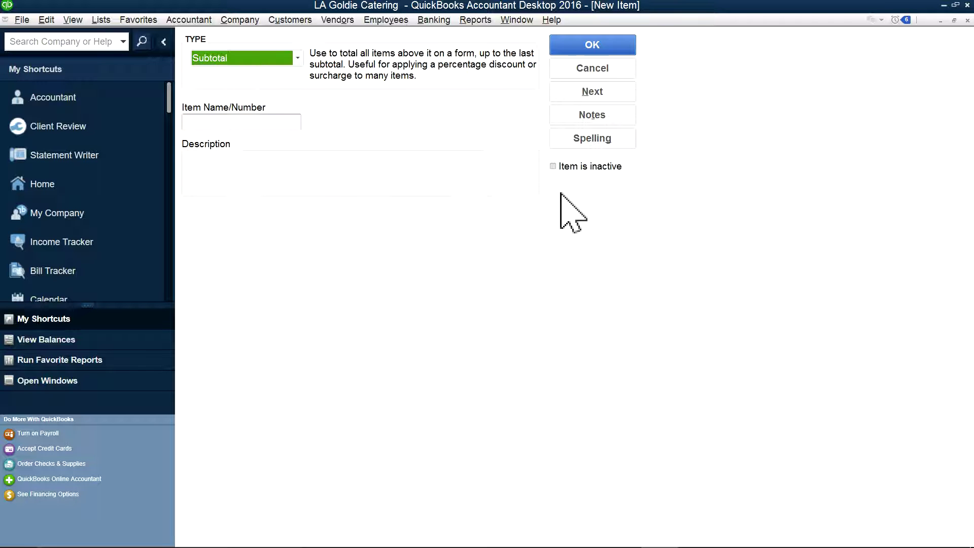
left_click(622, 74)
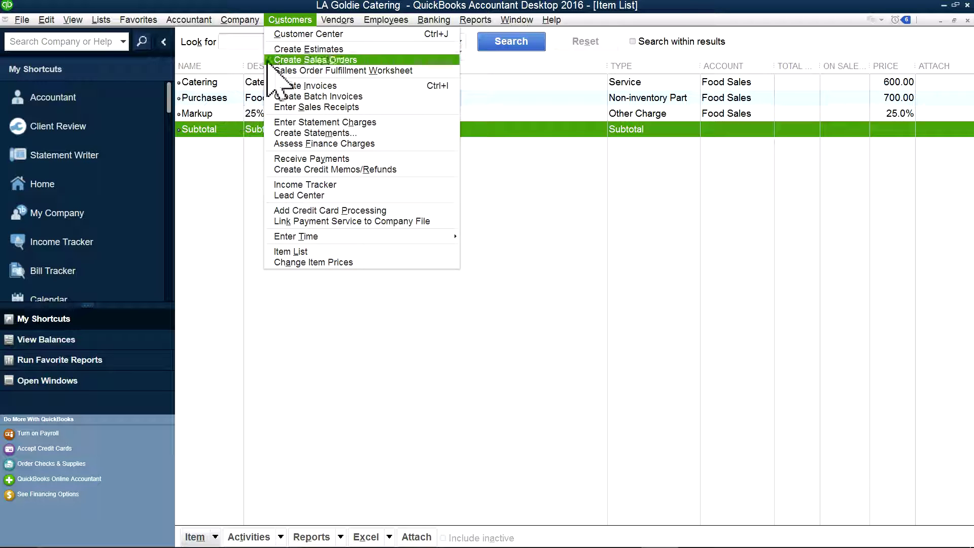
Step: Start a new estimate using the Retail Estimate template for the customer LA Home
left_click(305, 49)
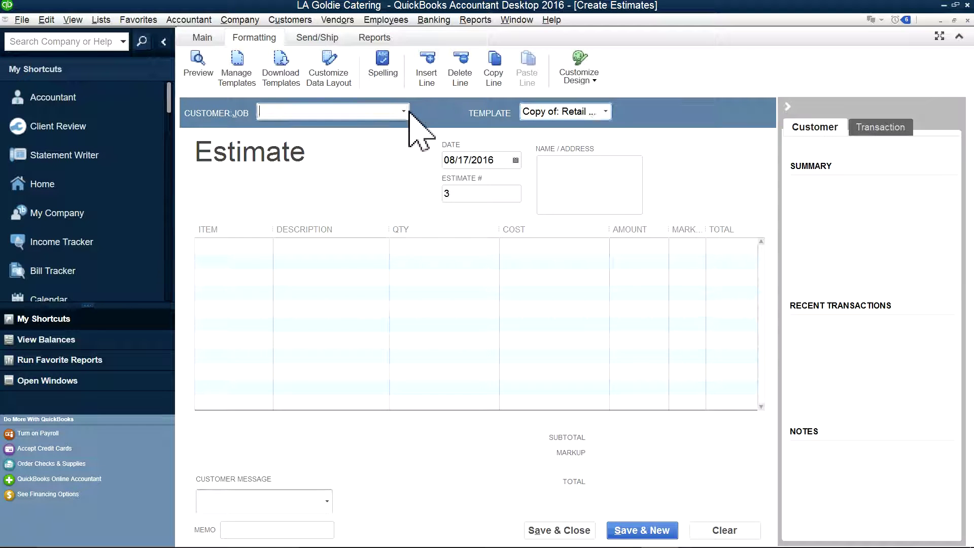
left_click(607, 111)
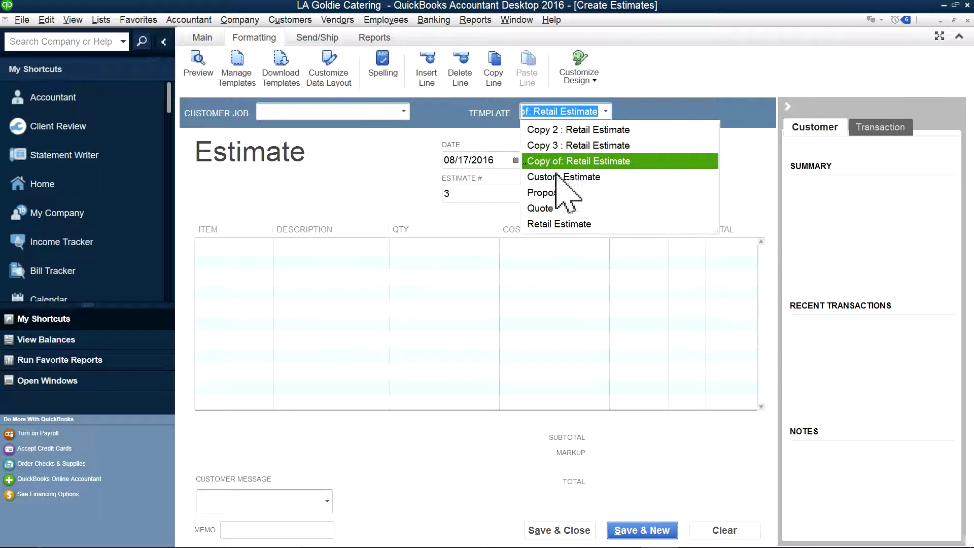
left_click(551, 224)
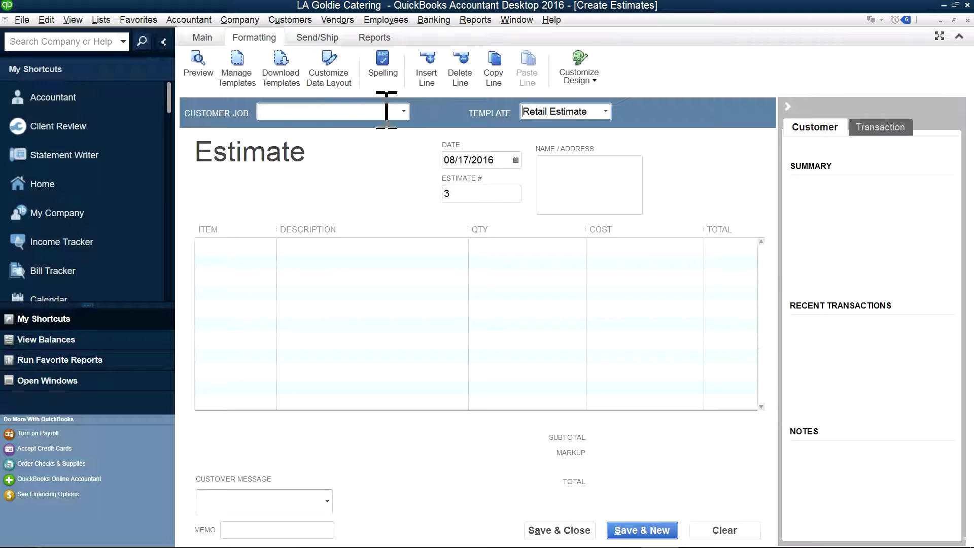
left_click(403, 112)
left_click(299, 164)
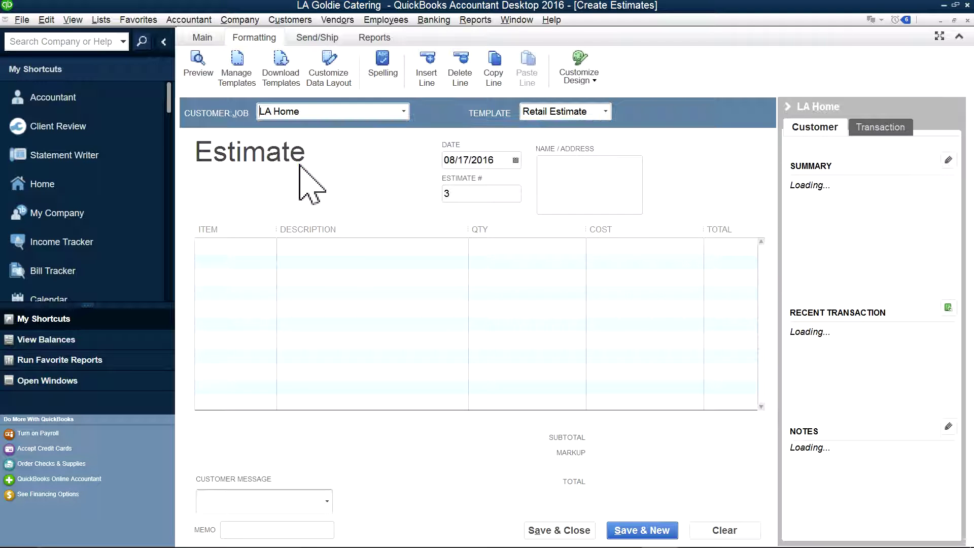
Step: Add the Catering item on the estimate's first line and the 25% Markup item on the second line
left_click(259, 248)
left_click(271, 246)
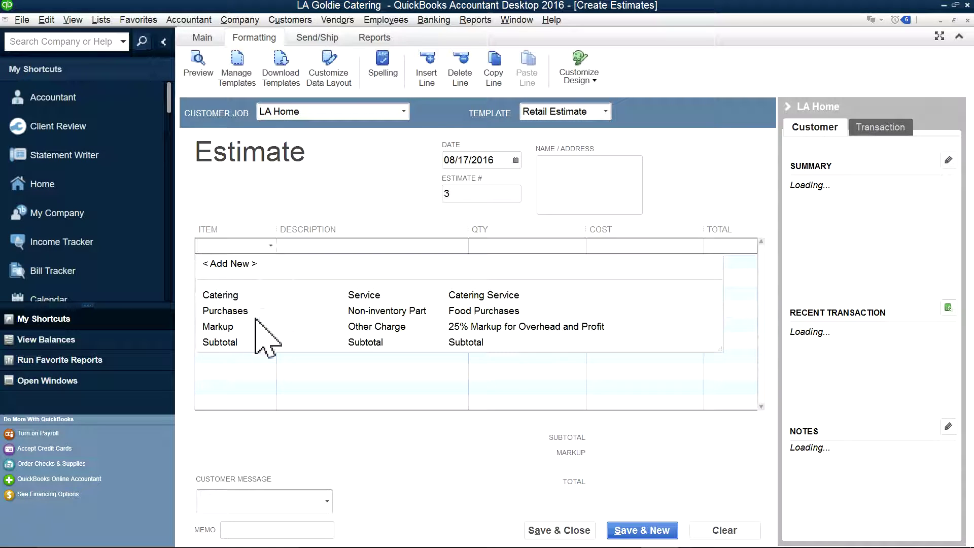
left_click(226, 296)
left_click(236, 260)
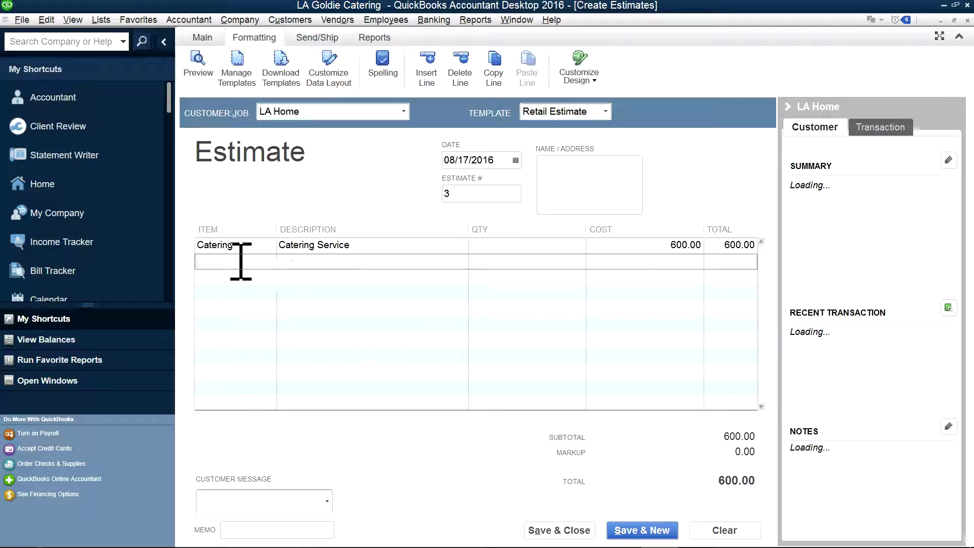
left_click(271, 262)
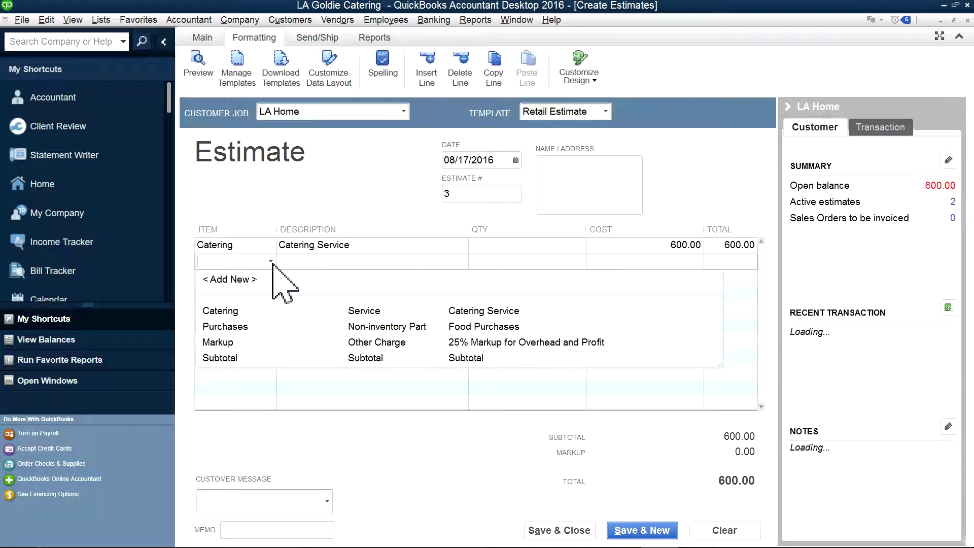
left_click(245, 343)
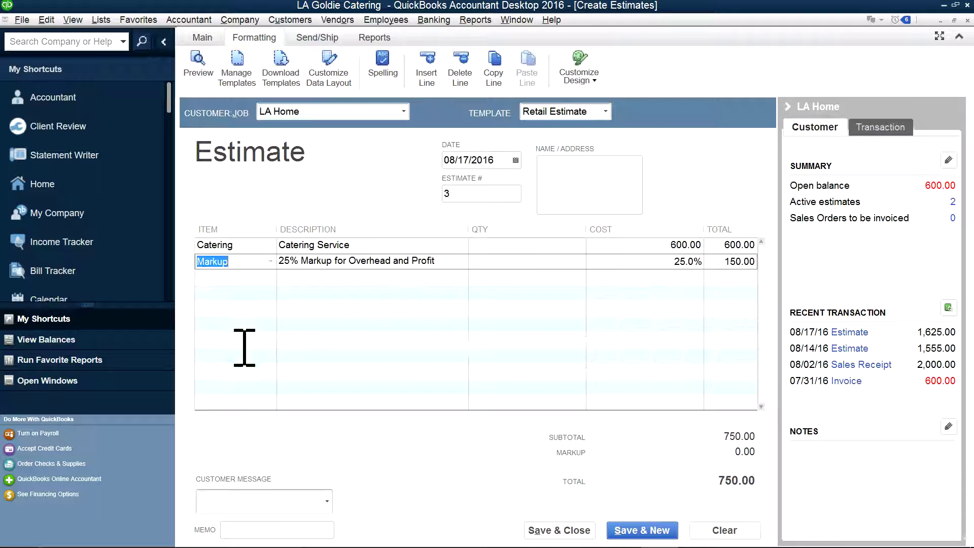
Step: Add the Subtotal item on the estimate's third line, and go to the fifth line, leaving the fourth blank
left_click(244, 277)
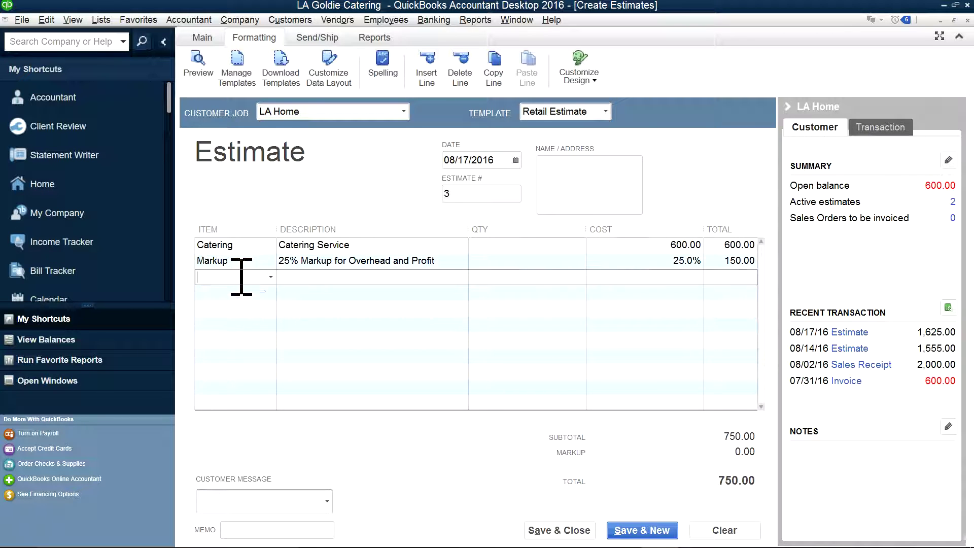
left_click(272, 277)
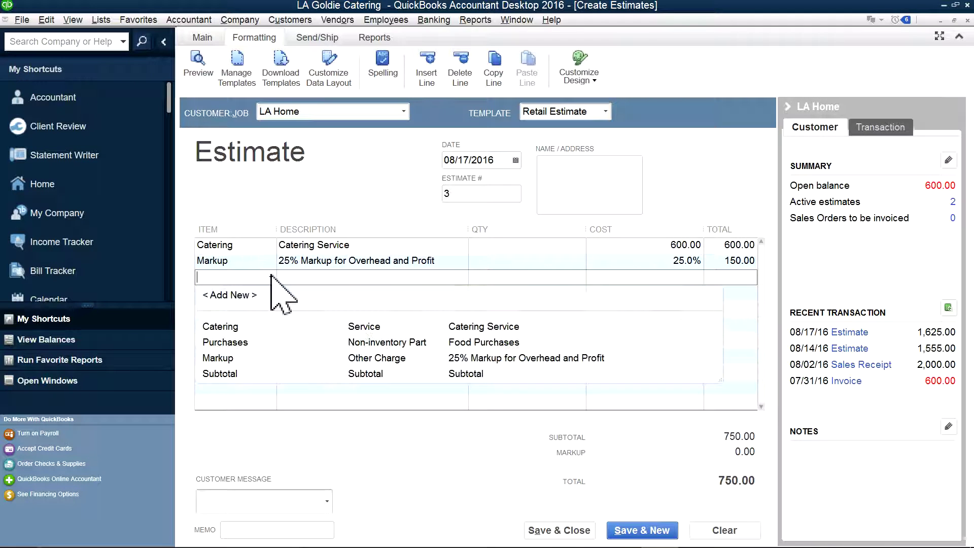
left_click(253, 374)
left_click(258, 308)
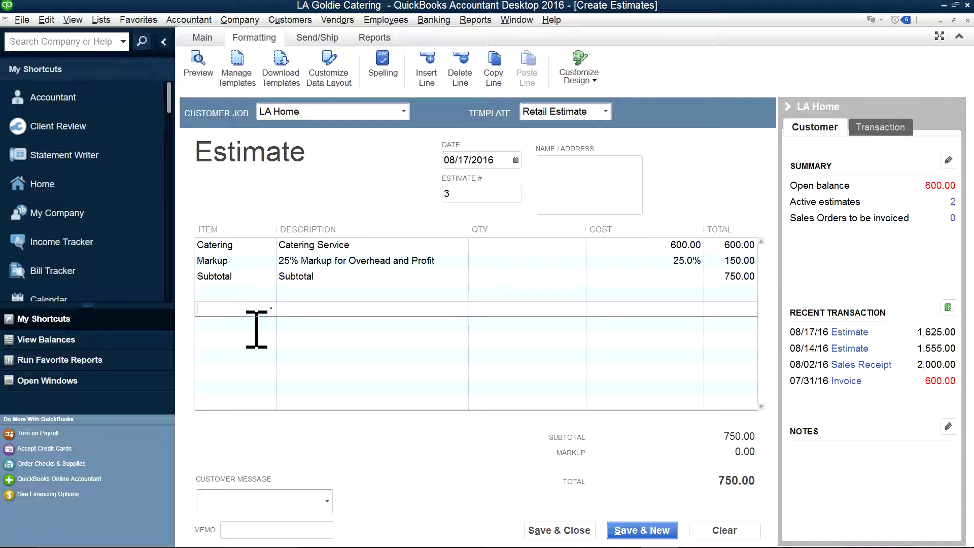
Step: Add the Purchases item on the estimate's fifth line and the 25% Markup item on the sixth line
left_click(271, 309)
left_click(251, 375)
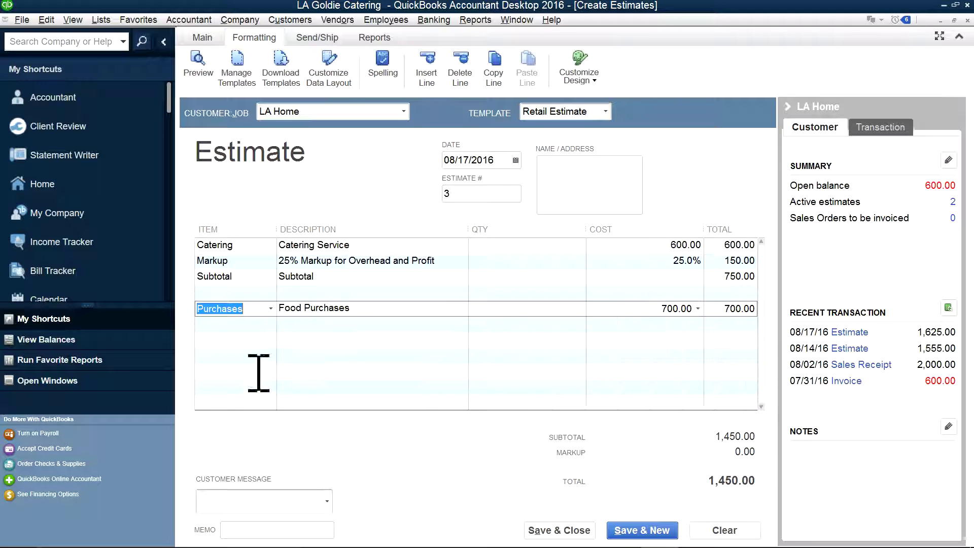
left_click(262, 325)
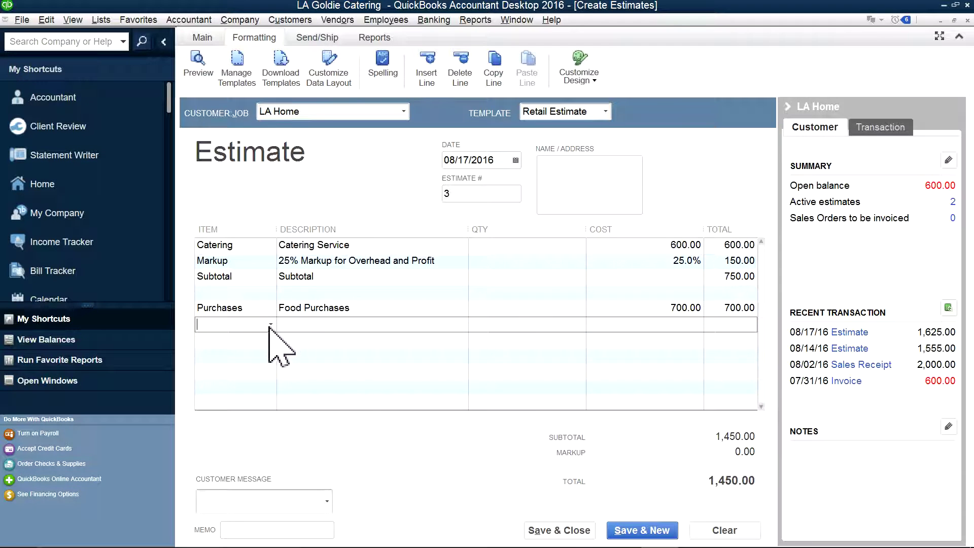
left_click(270, 324)
left_click(261, 406)
Step: Add the Subtotal item on the estimate's seventh line, beneath the second Markup line
left_click(251, 341)
left_click(272, 341)
left_click(249, 438)
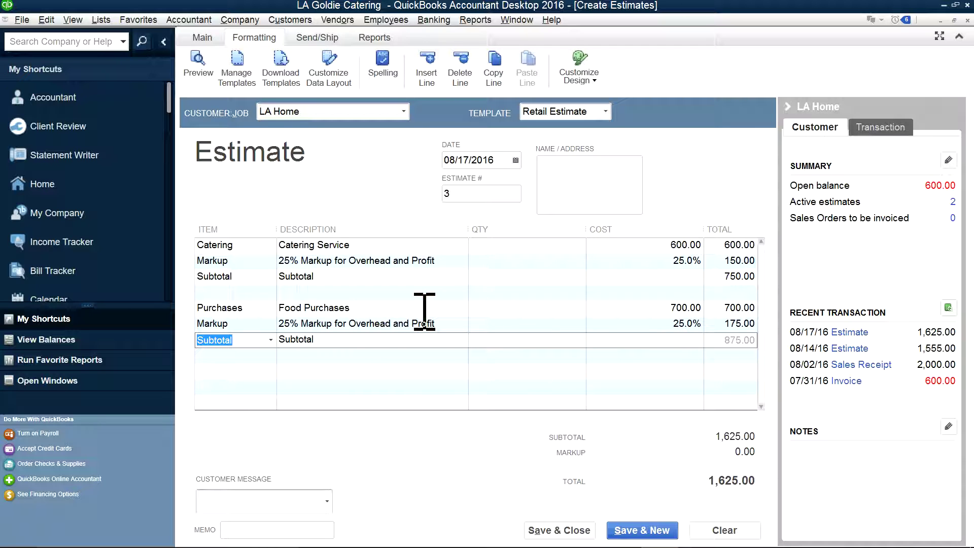
Step: Delete both Markup lines, the Subtotal line beneath Catering and the blank line from the estimate
left_click(446, 262)
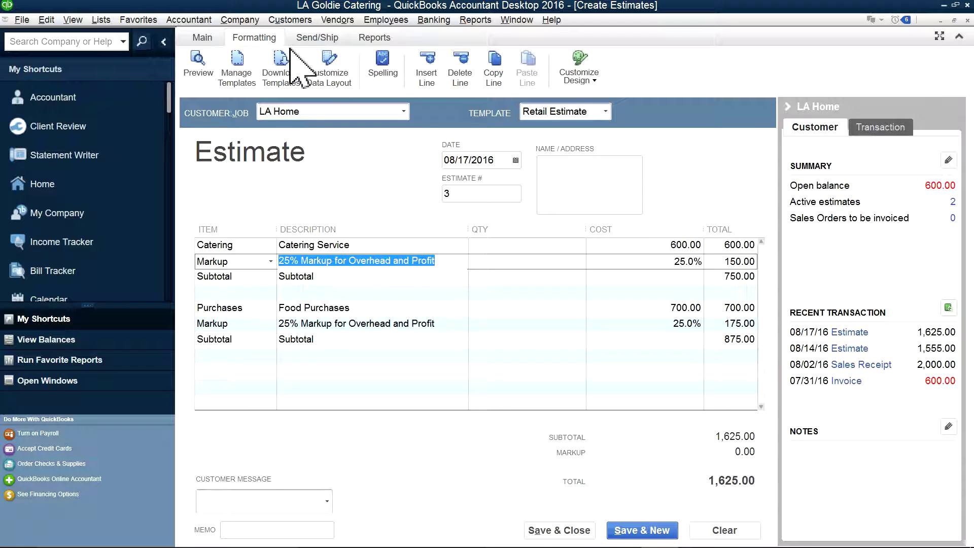
left_click(456, 76)
left_click(351, 261)
left_click(459, 76)
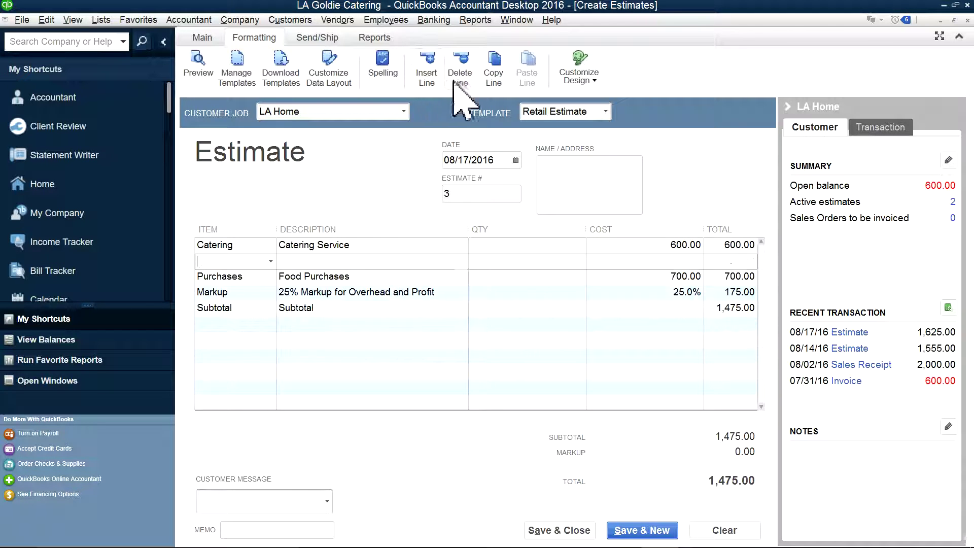
left_click(373, 260)
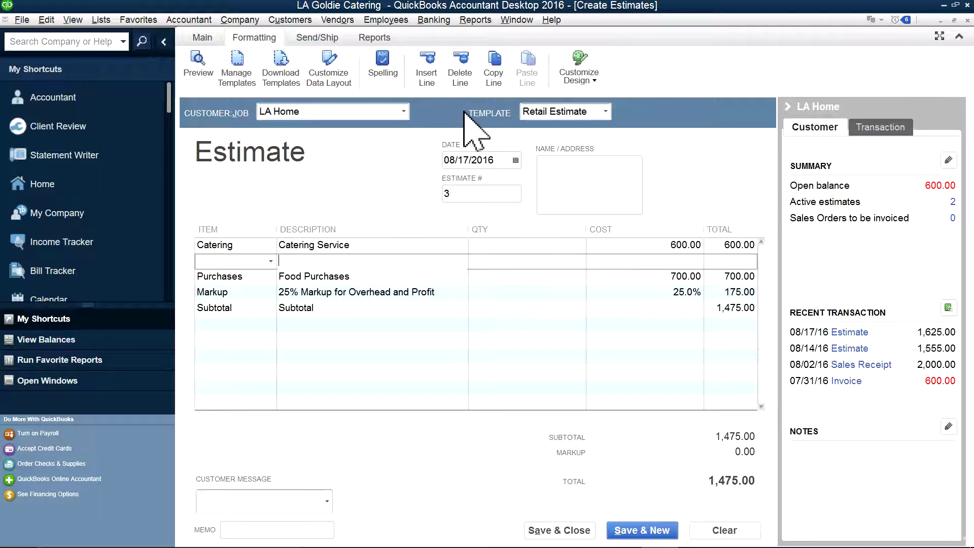
left_click(460, 76)
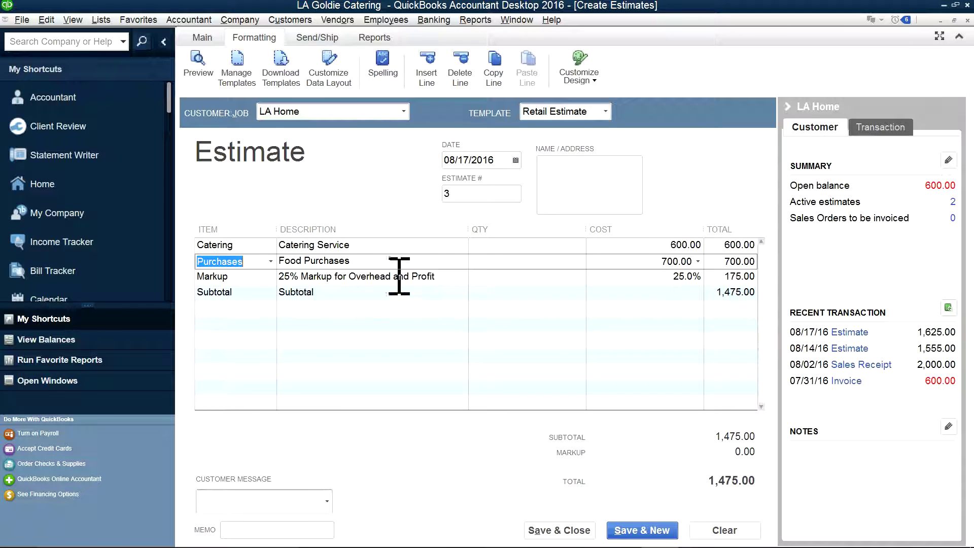
left_click(456, 276)
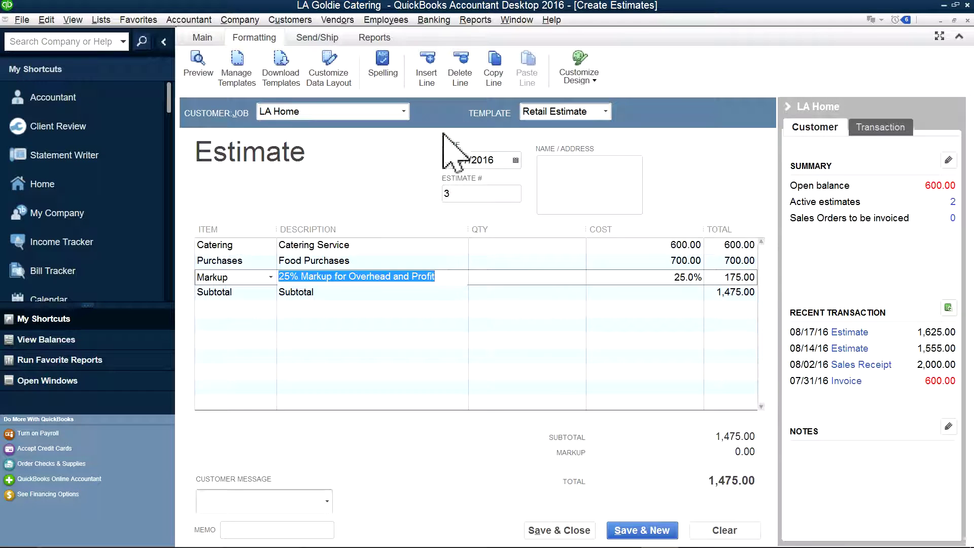
left_click(460, 76)
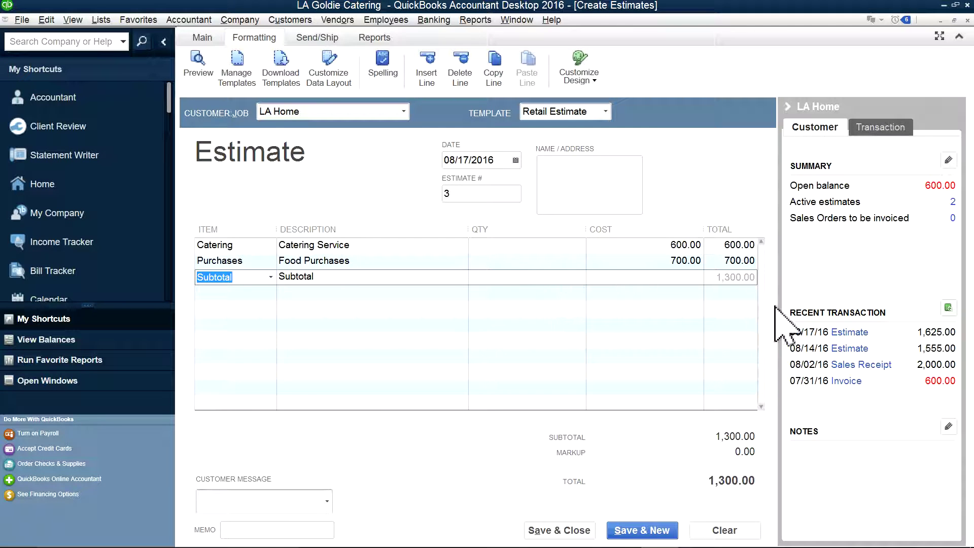
Step: Add the 25% Markup item beneath the Subtotal line, and save and close the estimate
left_click(243, 293)
left_click(271, 292)
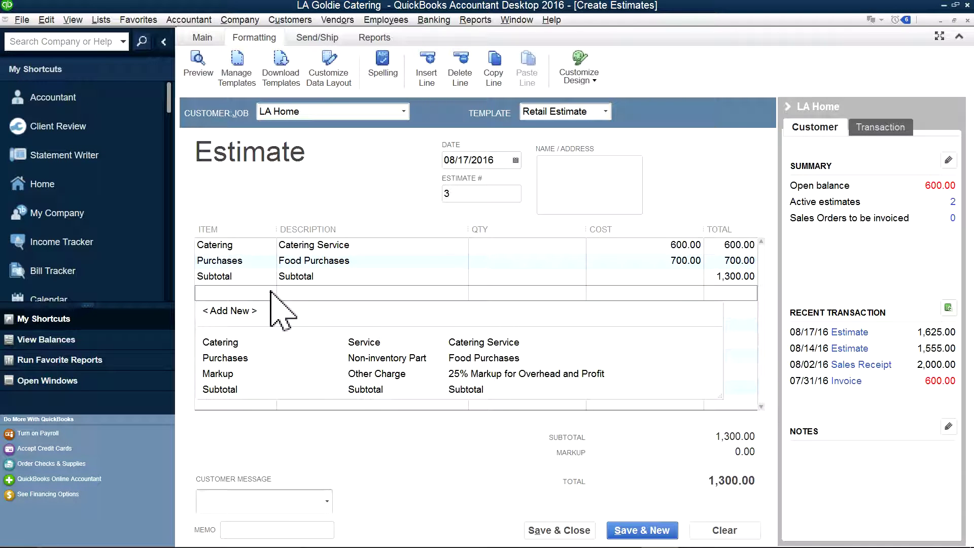
left_click(239, 379)
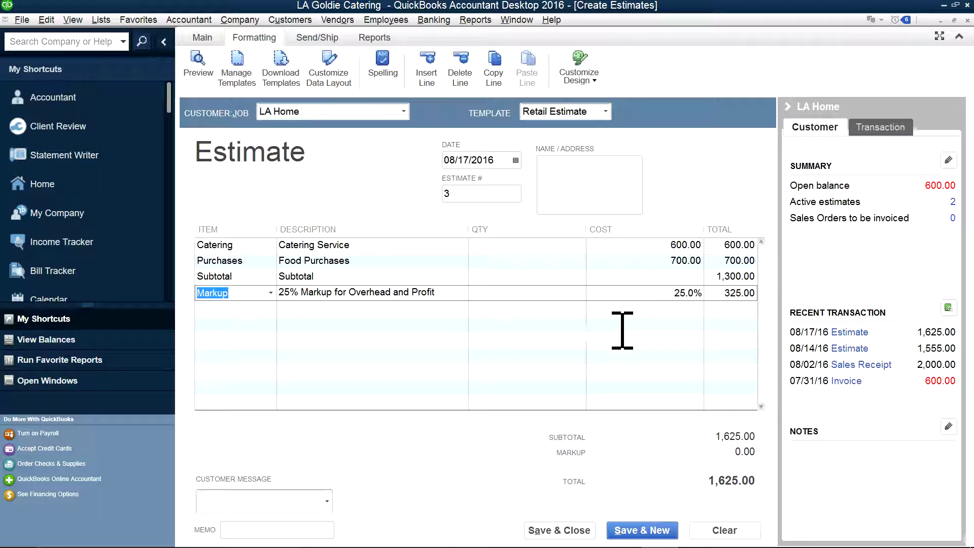
key("Down")
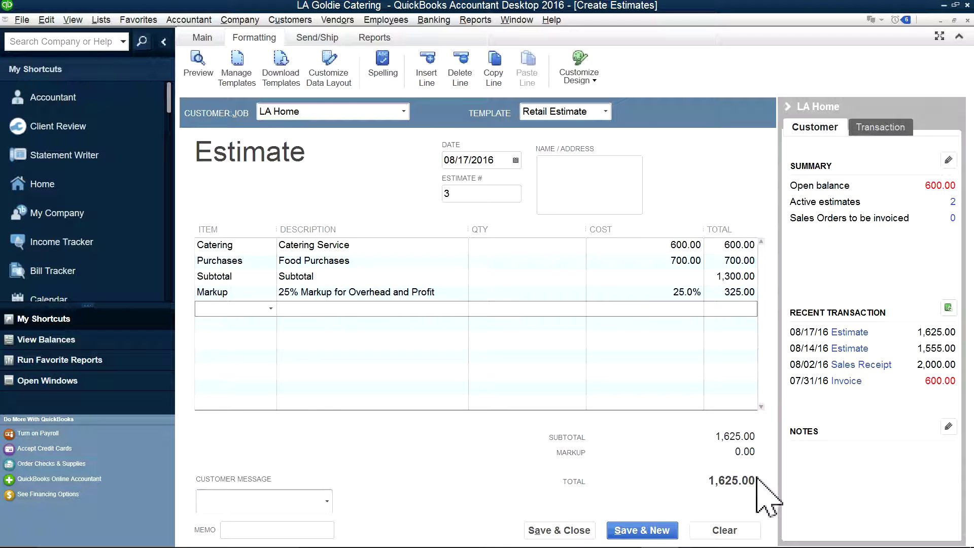
left_click(546, 530)
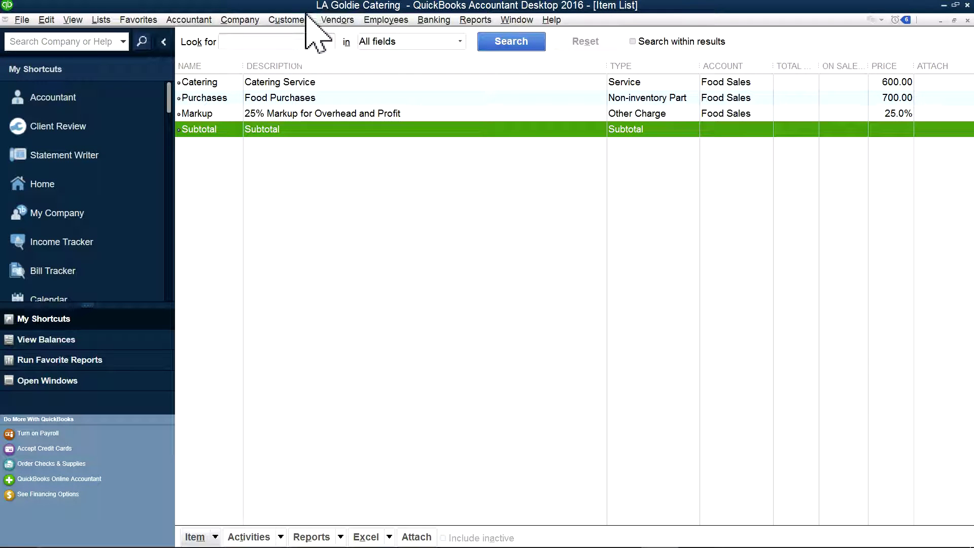
Step: Start a new estimate, try the Copy of: Retail Estimate template on it, and switch back to Retail Estimate
left_click(287, 19)
left_click(293, 49)
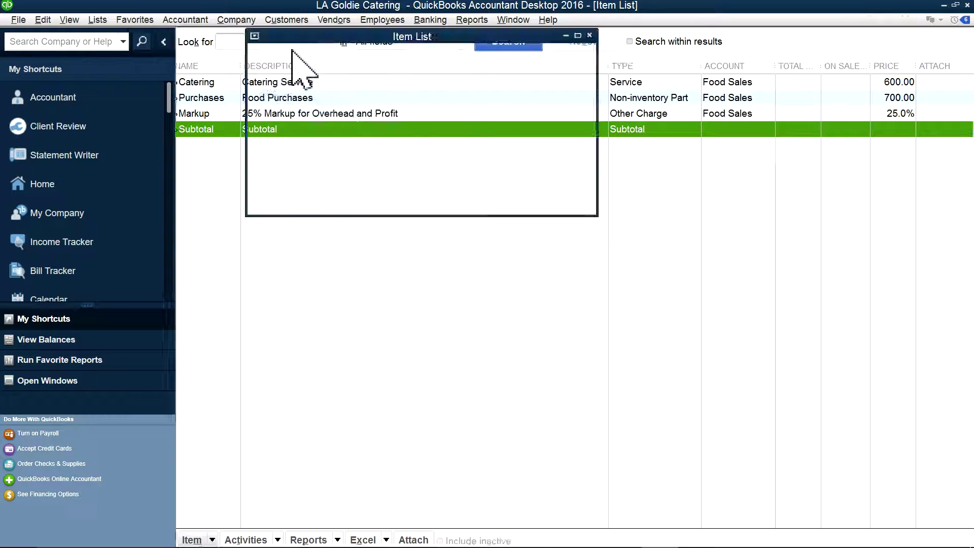
left_click(606, 112)
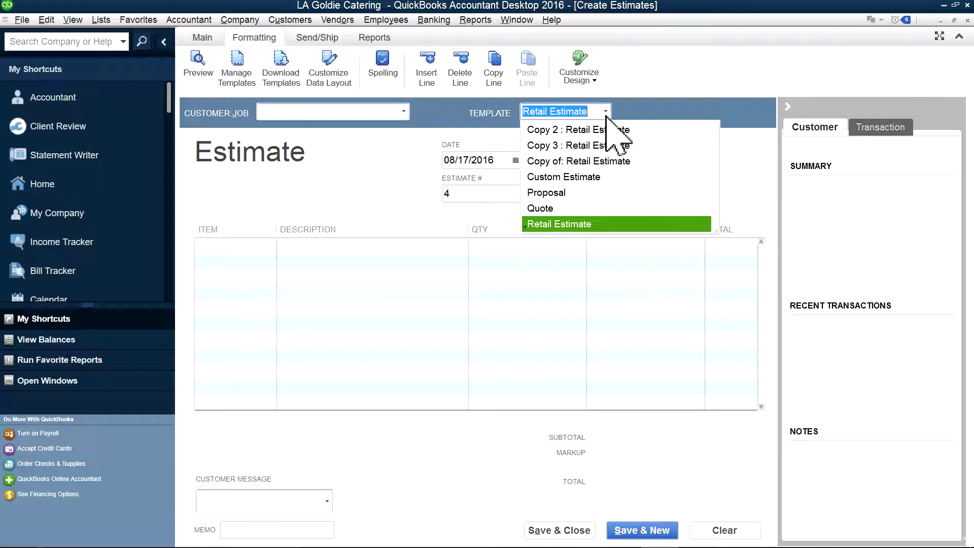
left_click(569, 159)
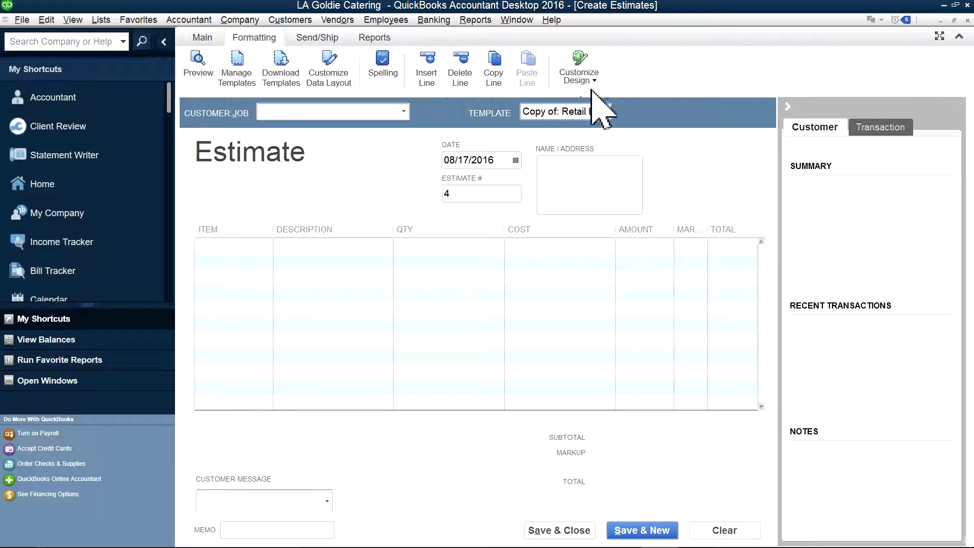
left_click(606, 112)
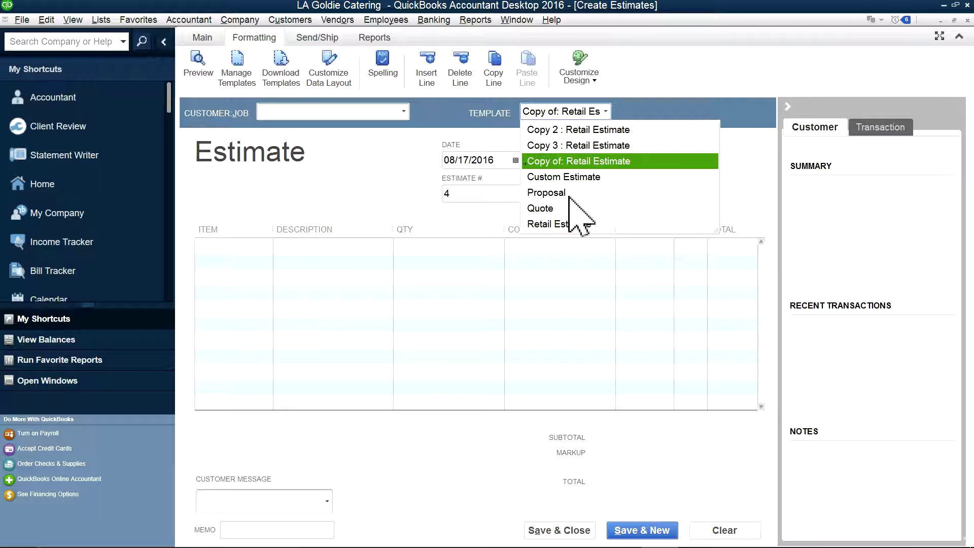
left_click(554, 222)
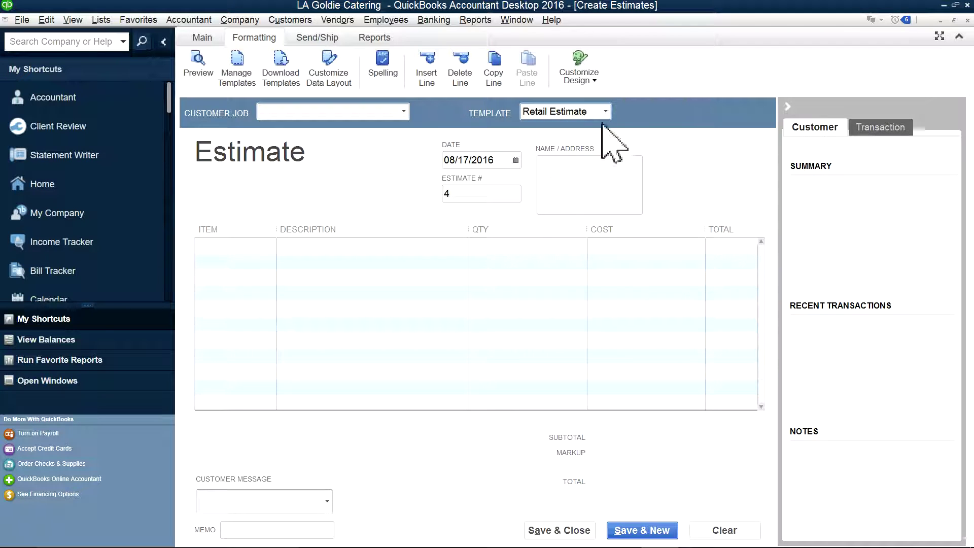
Step: Make an editable copy of the Retail Estimate template from the templates list and open the copy's additional customization settings
left_click(102, 20)
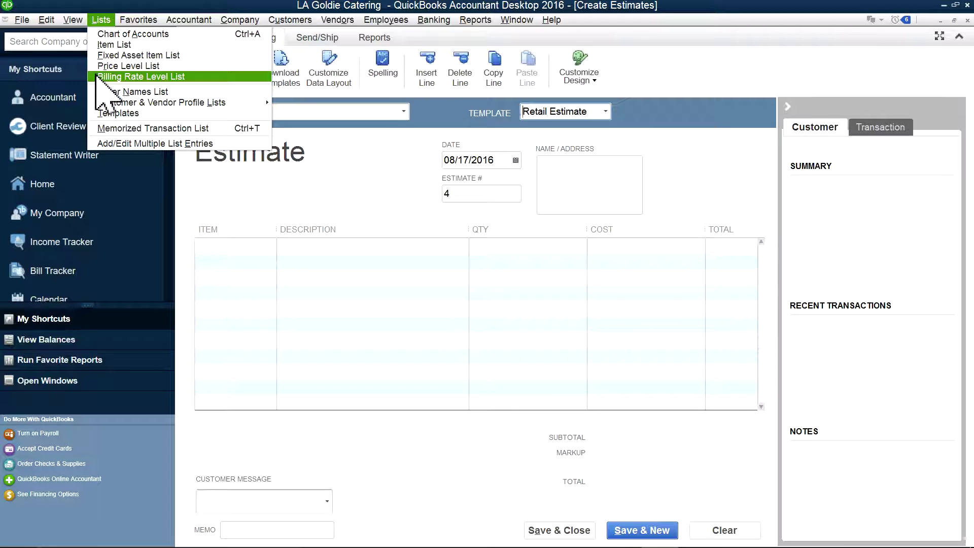
left_click(105, 112)
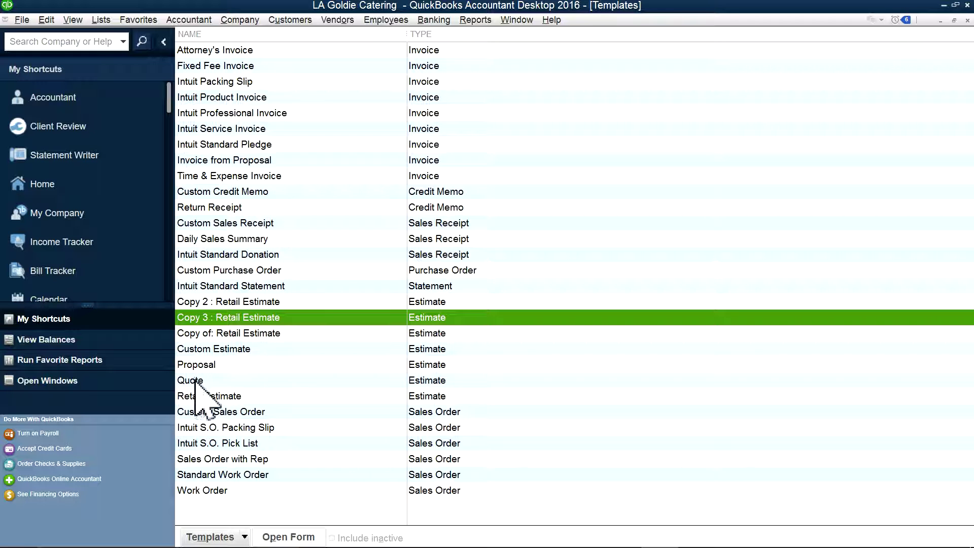
double_click(229, 395)
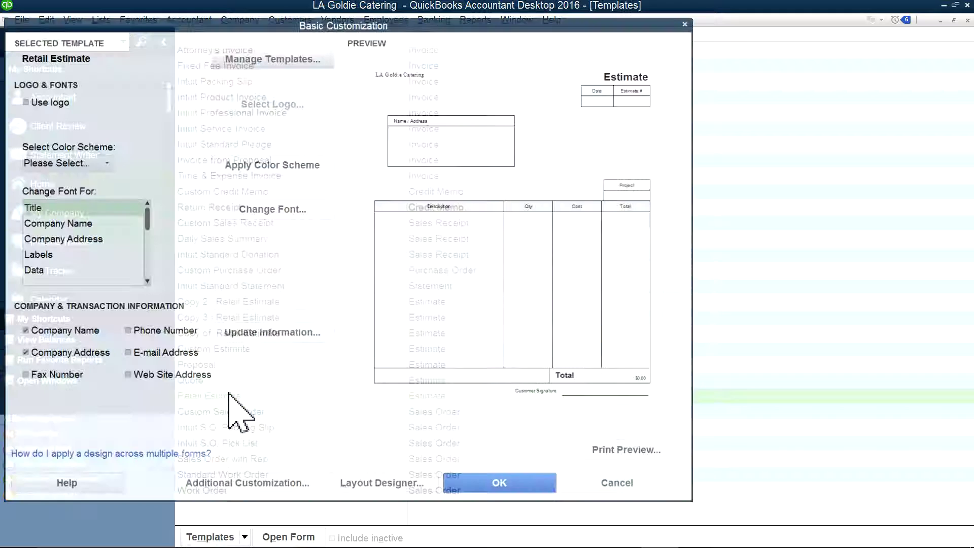
left_click(239, 484)
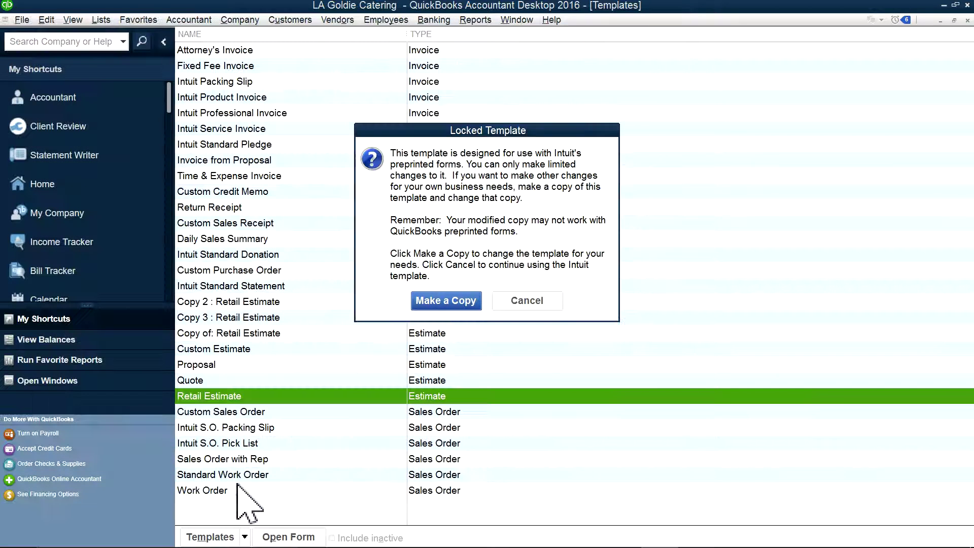
left_click(450, 301)
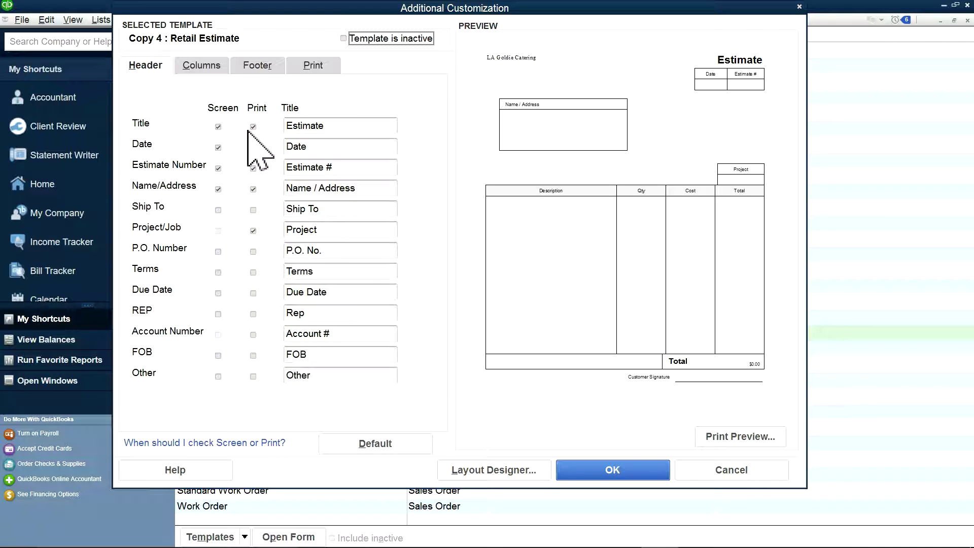
left_click(602, 482)
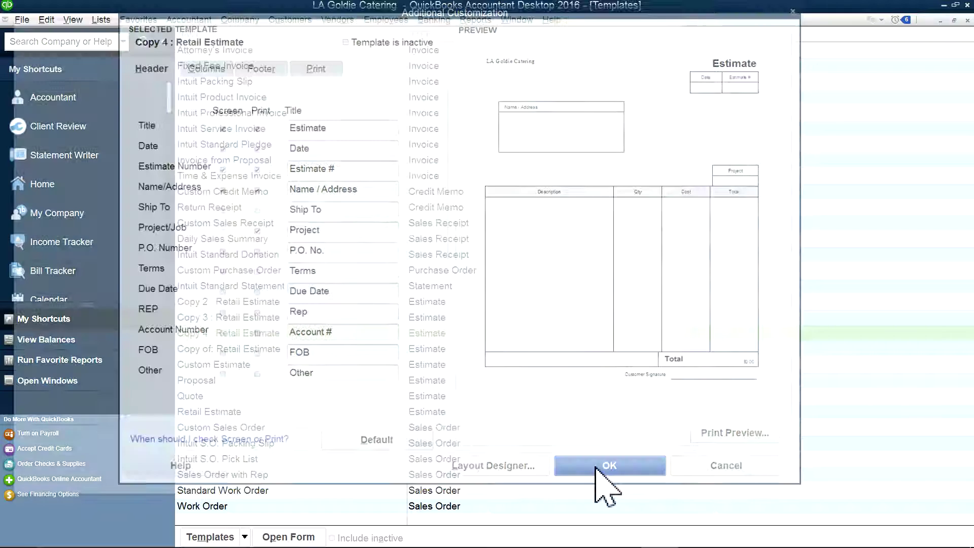
left_click(255, 486)
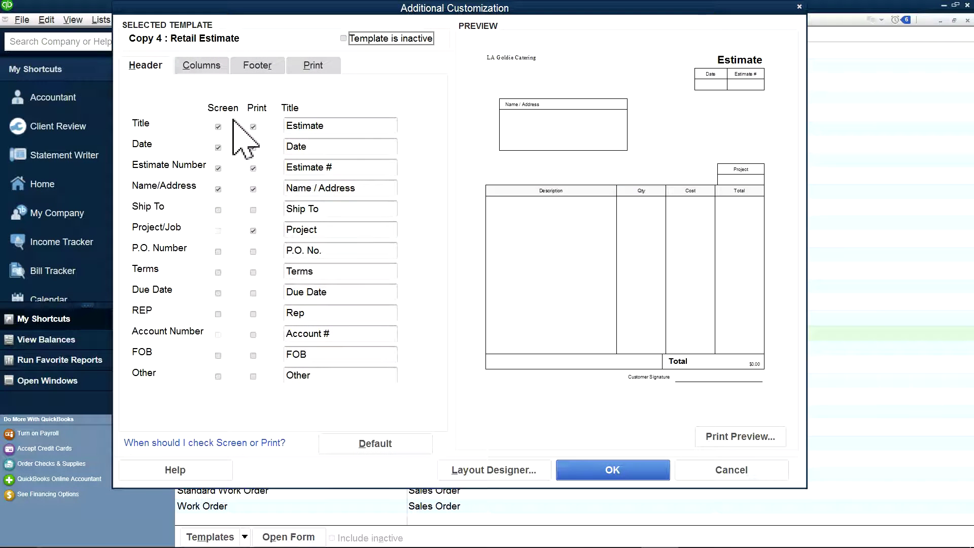
Step: Try enabling the Markup column for screen and print on the copied template with the default layout, and cancel the customization
left_click(205, 69)
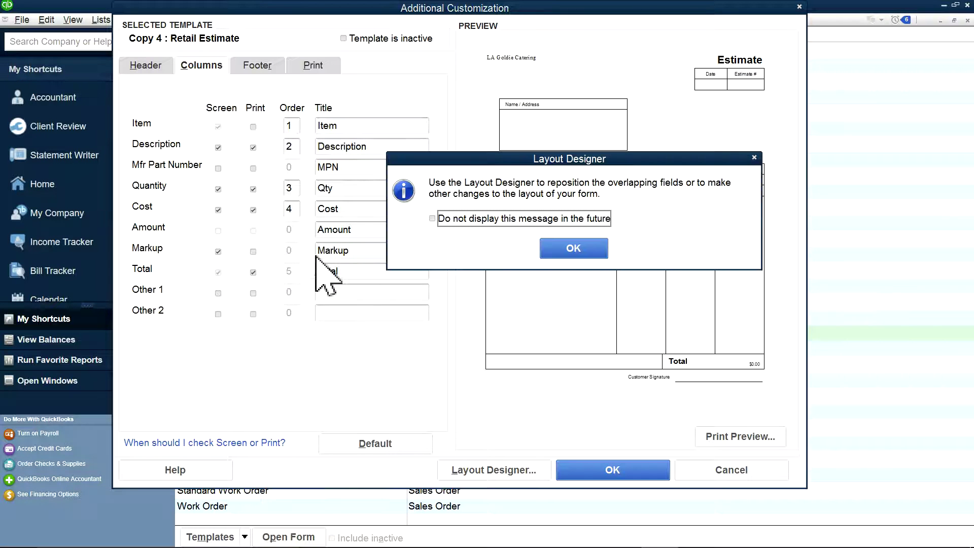
left_click(574, 248)
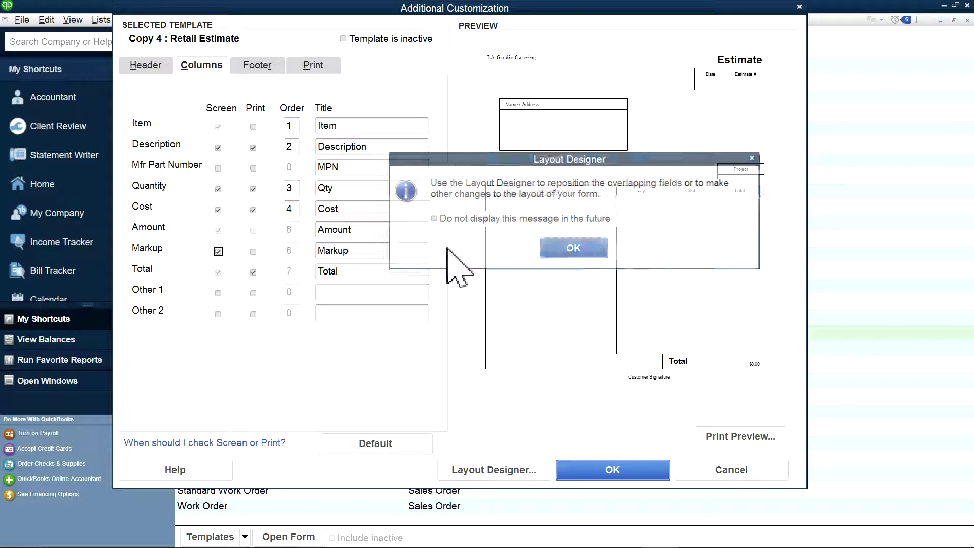
left_click(253, 252)
left_click(566, 248)
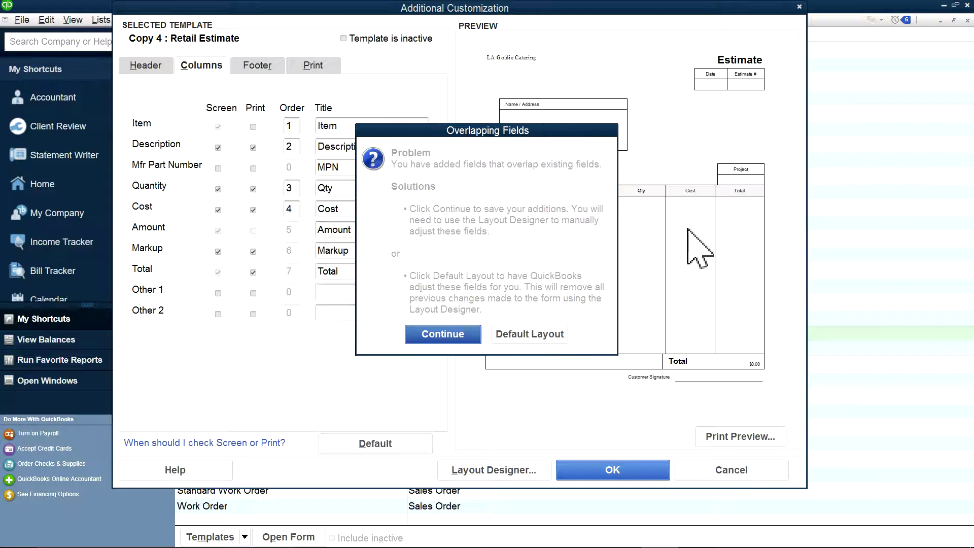
left_click(479, 333)
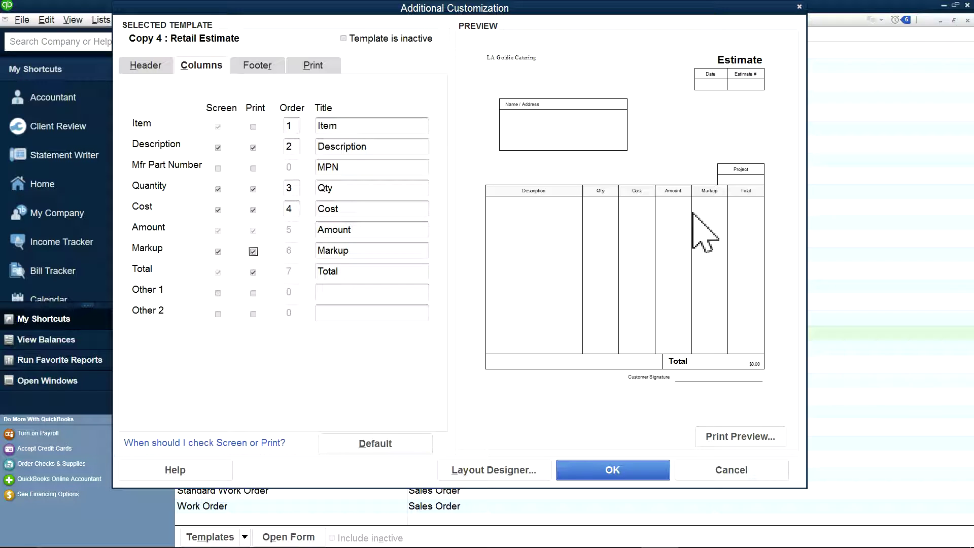
left_click(737, 472)
left_click(627, 487)
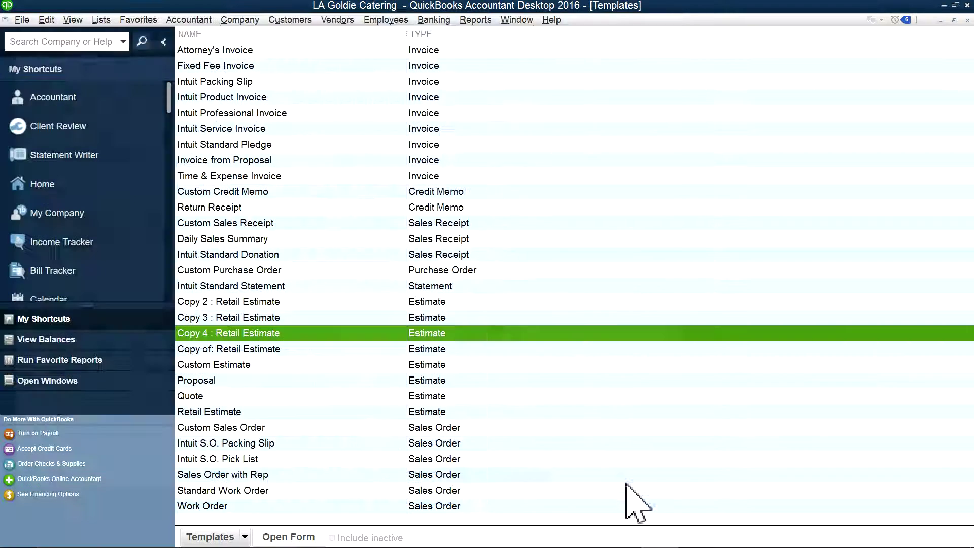
Step: Start a new estimate with the Copy of: Retail Estimate template, and narrow the Cost column to give the Markup column more room
left_click(296, 21)
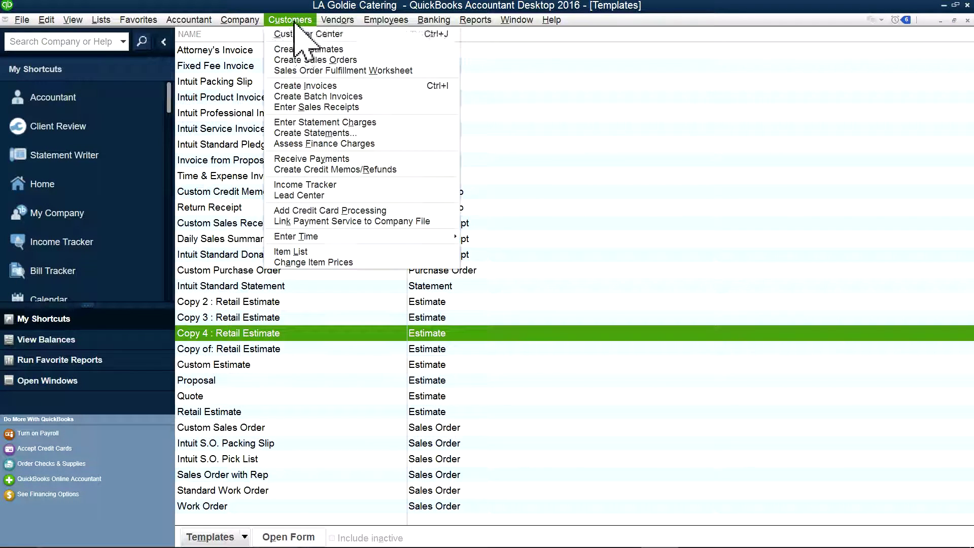
left_click(296, 51)
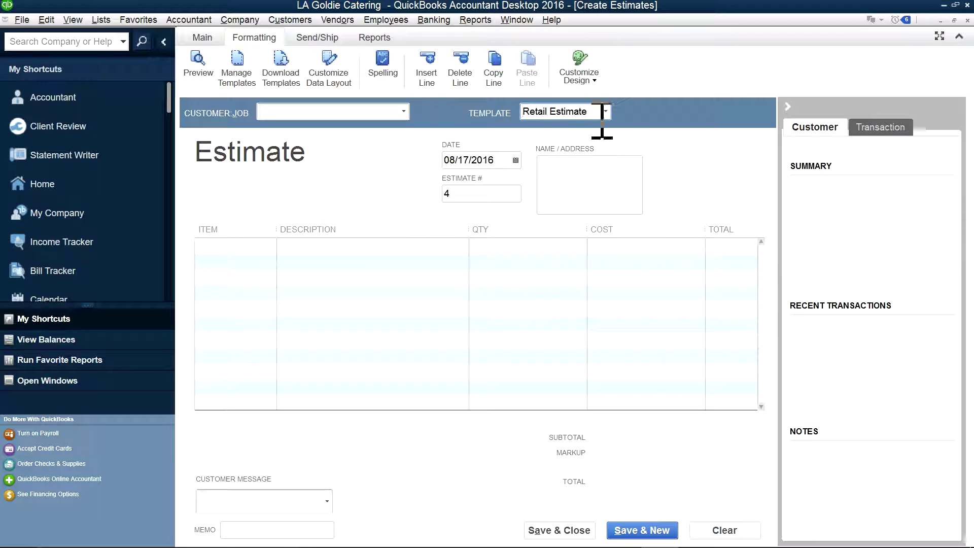
left_click(606, 111)
left_click(582, 176)
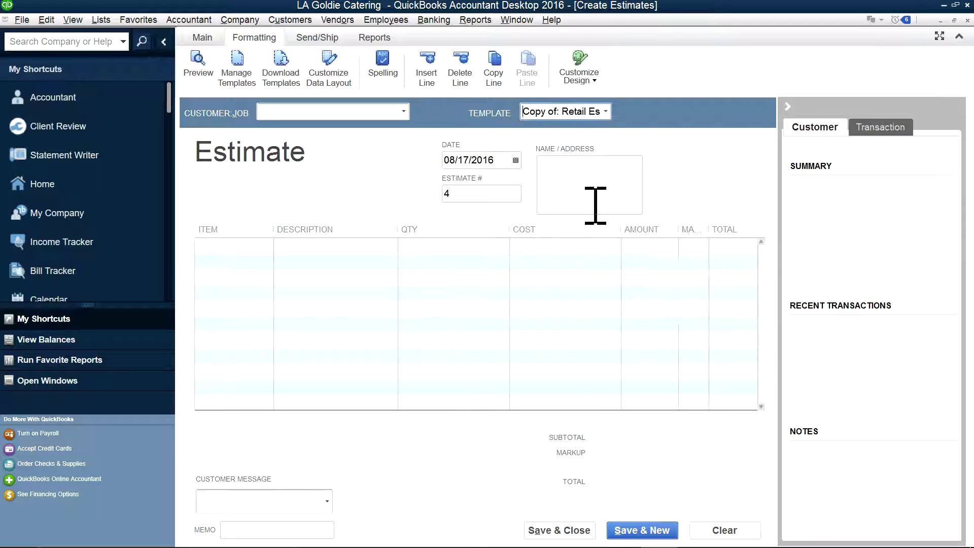
left_click_drag(619, 230, 562, 226)
Step: Add the Catering item to the estimate's first line and apply its 25% Markup Catering price level
left_click(237, 248)
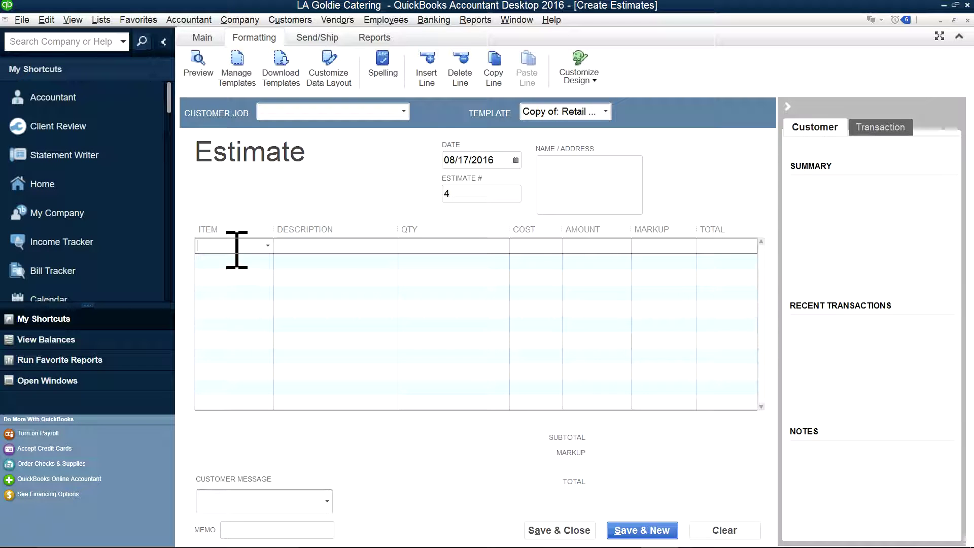
left_click(266, 246)
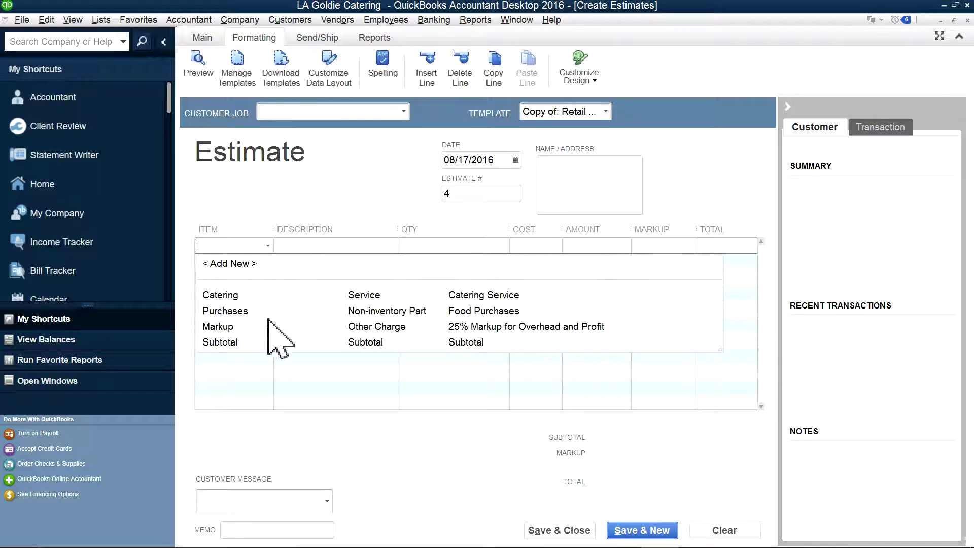
left_click(227, 297)
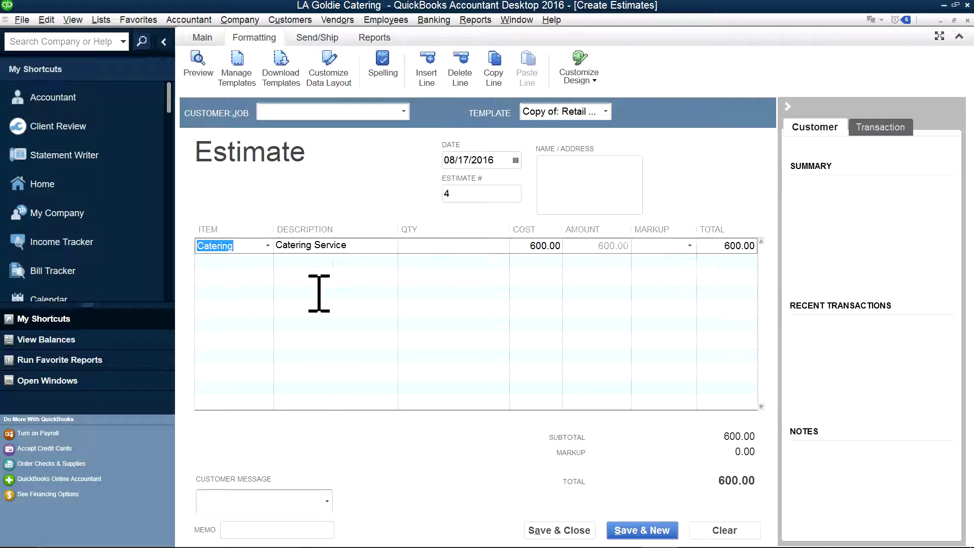
left_click(689, 246)
left_click(631, 280)
Step: Add the Purchases item on the second estimate line and apply the 15% Markup Purchases price level
left_click(266, 261)
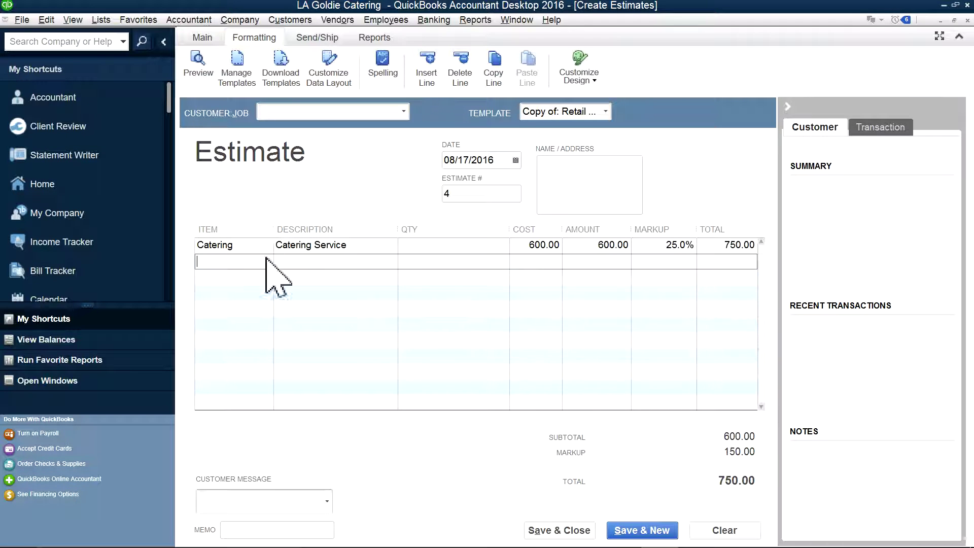
left_click(267, 261)
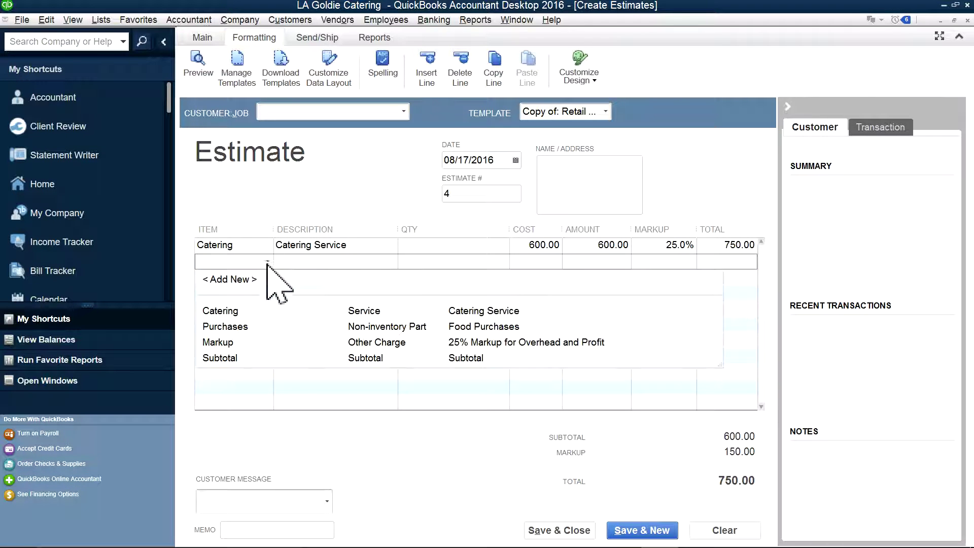
left_click(239, 327)
left_click(689, 262)
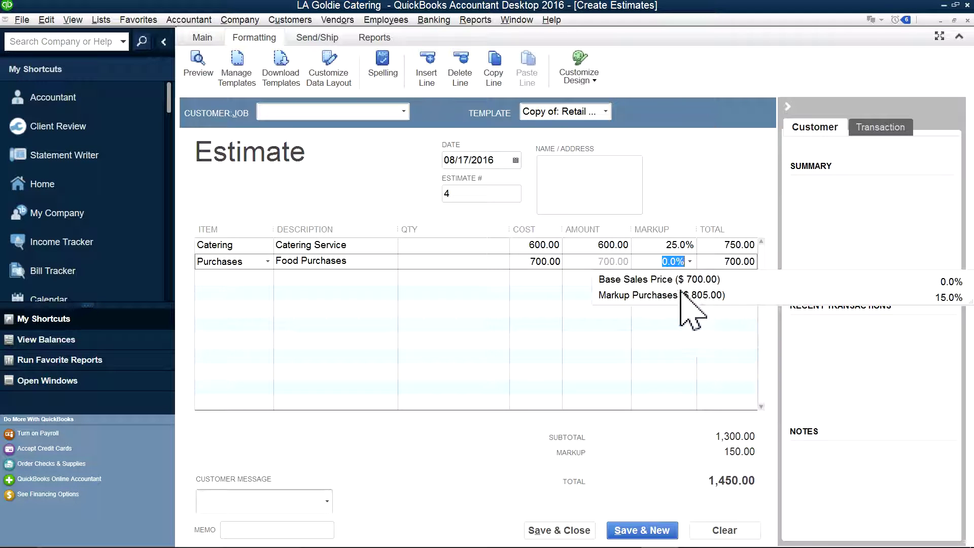
left_click(660, 294)
left_click(675, 304)
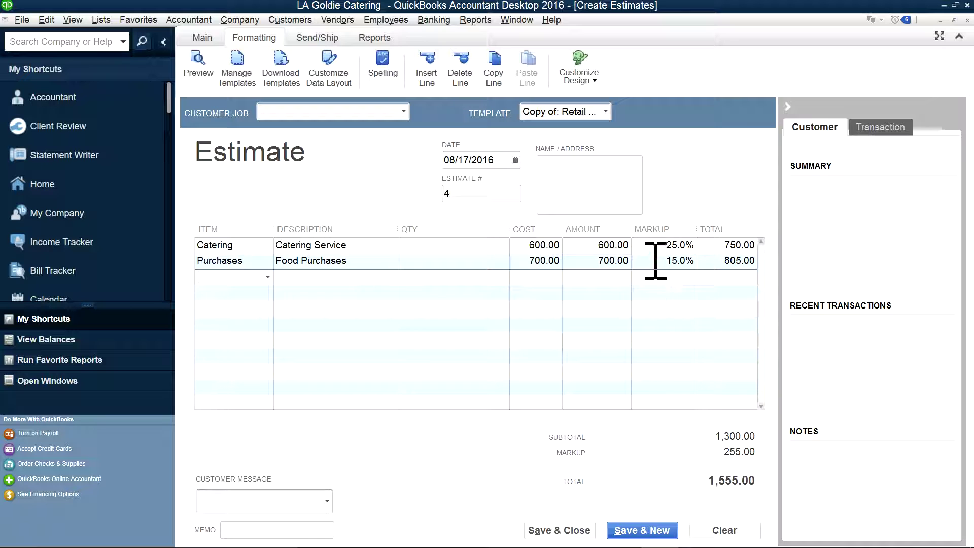
Step: Review the markup choices available for the Purchases line and leave its markup as set
left_click(679, 262)
left_click(690, 261)
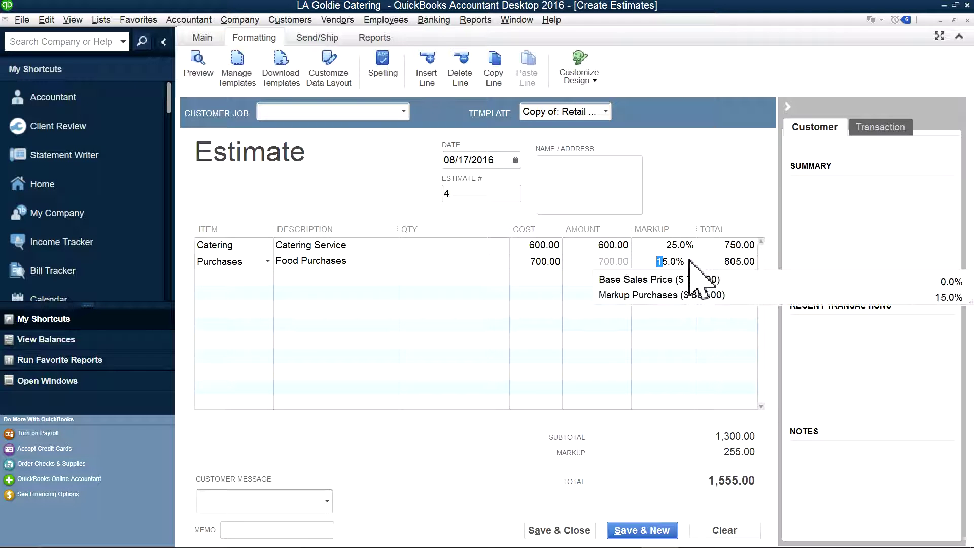
left_click(522, 282)
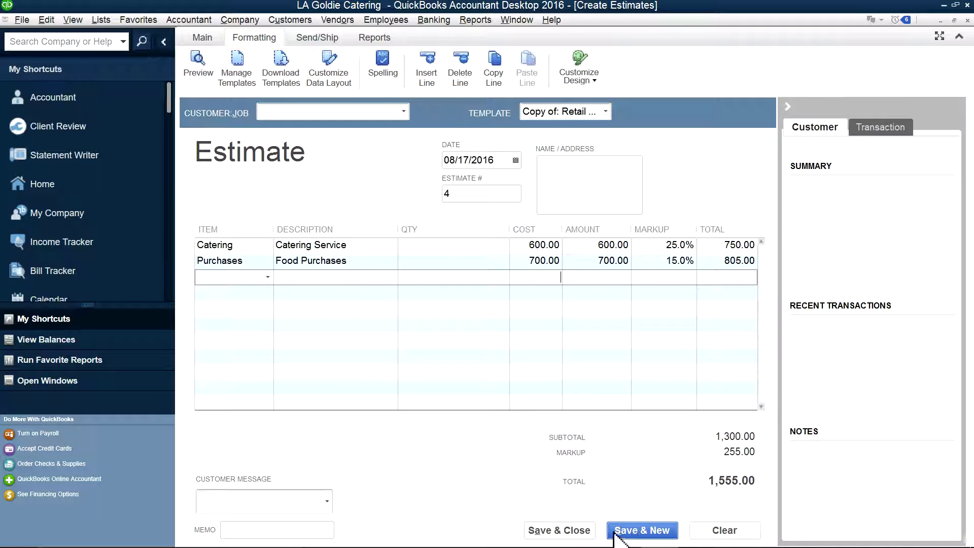
Step: Try saving the estimate without a customer, and assign it to LA Home
left_click(561, 532)
left_click(486, 177)
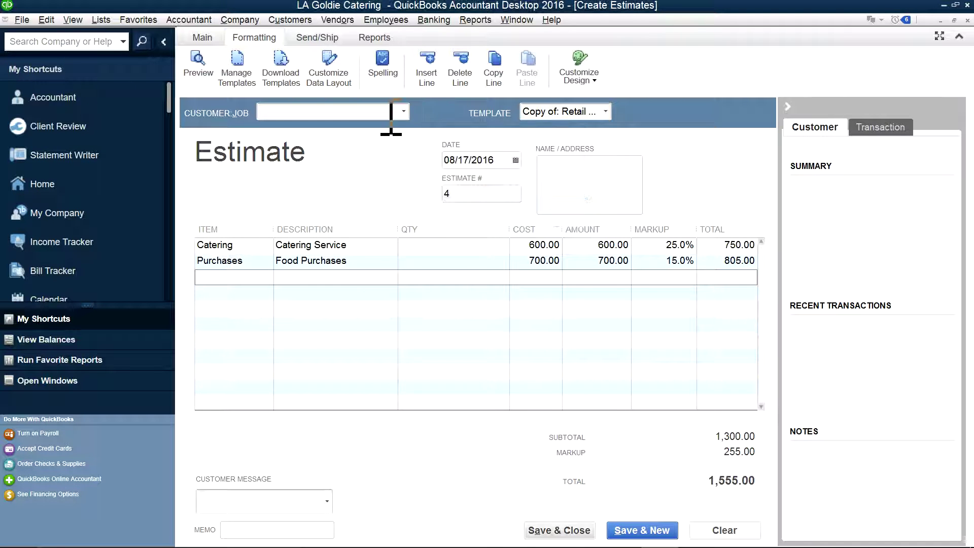
left_click(401, 109)
left_click(311, 159)
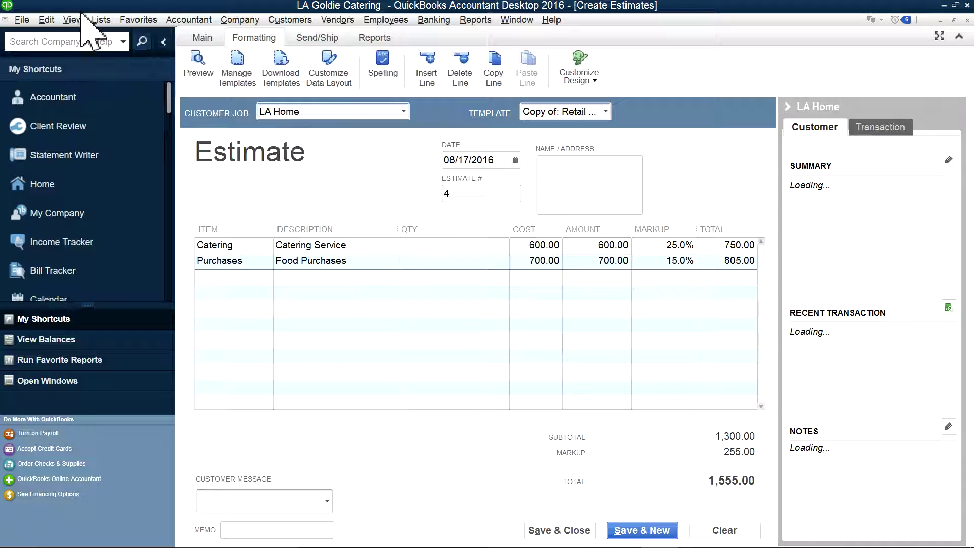
Step: Open the Markup Catering price level from the Price Level List and examine the Catering item's custom pricing
left_click(101, 21)
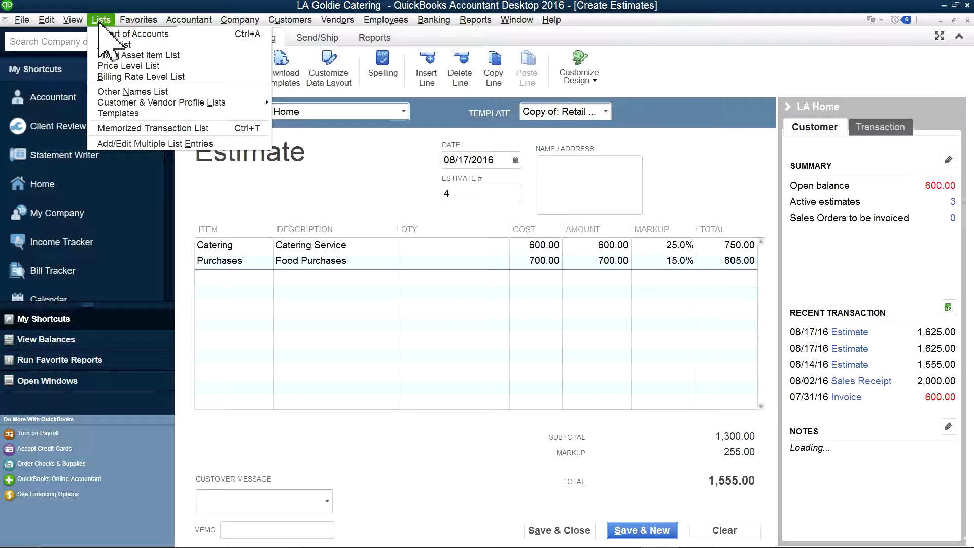
left_click(103, 67)
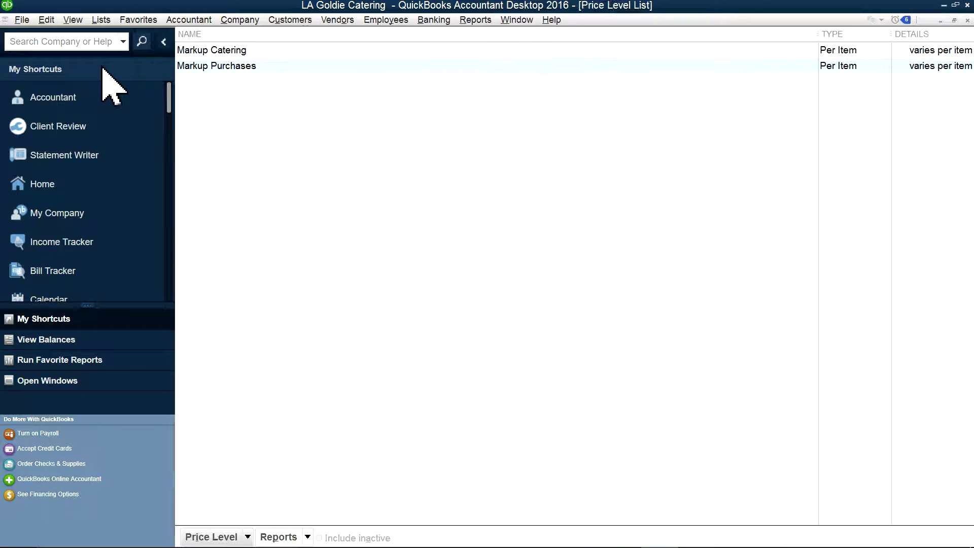
double_click(228, 53)
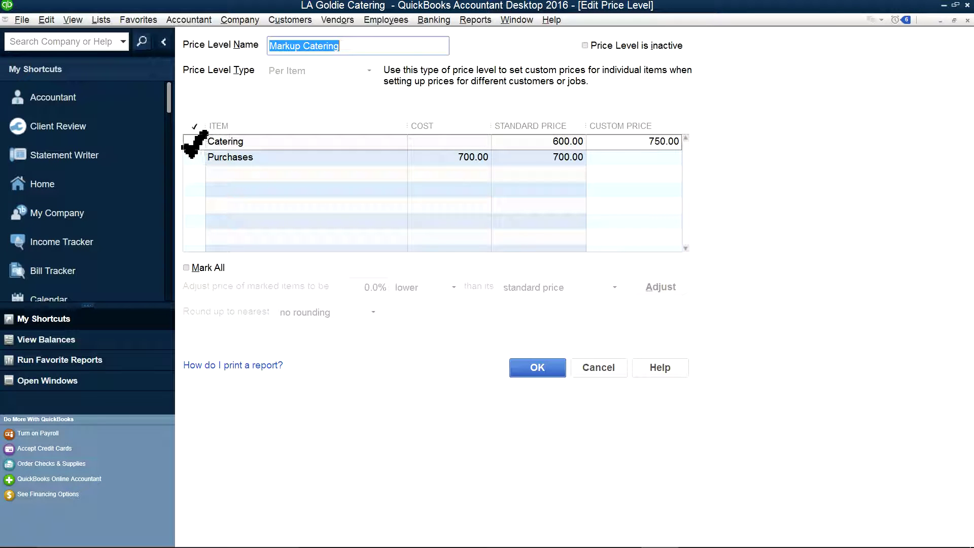
left_click(192, 143)
left_click(194, 143)
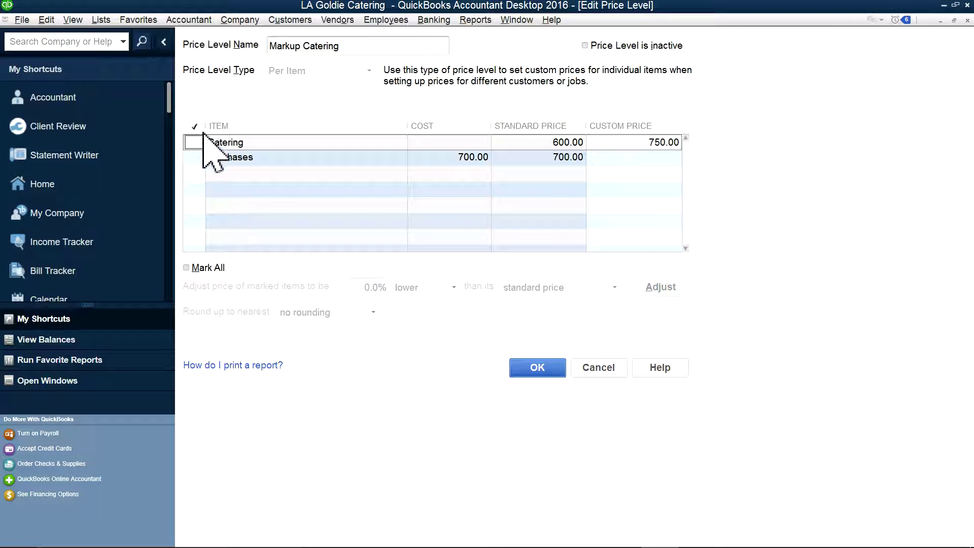
Step: Review the items and their prices in the Item List, and return to the Price Level List
left_click(101, 20)
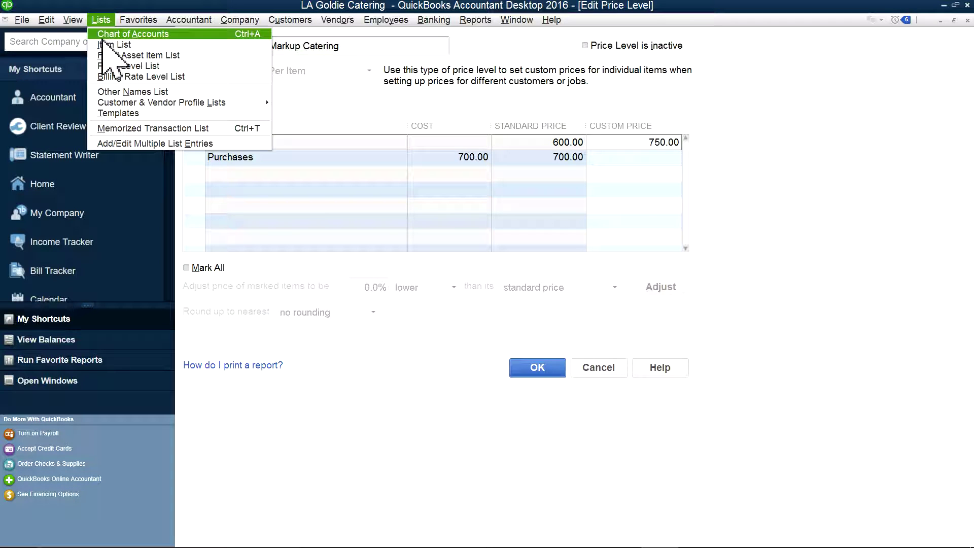
left_click(101, 43)
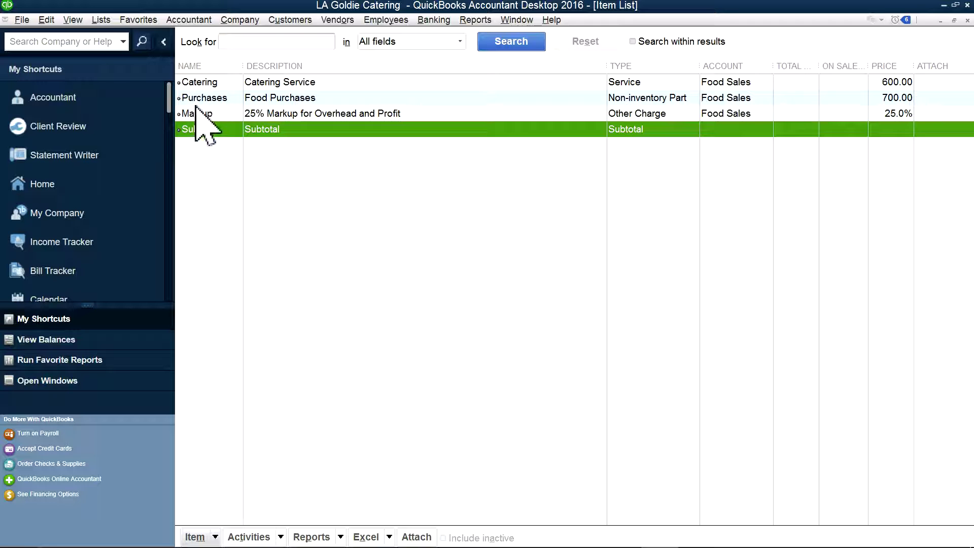
left_click(101, 20)
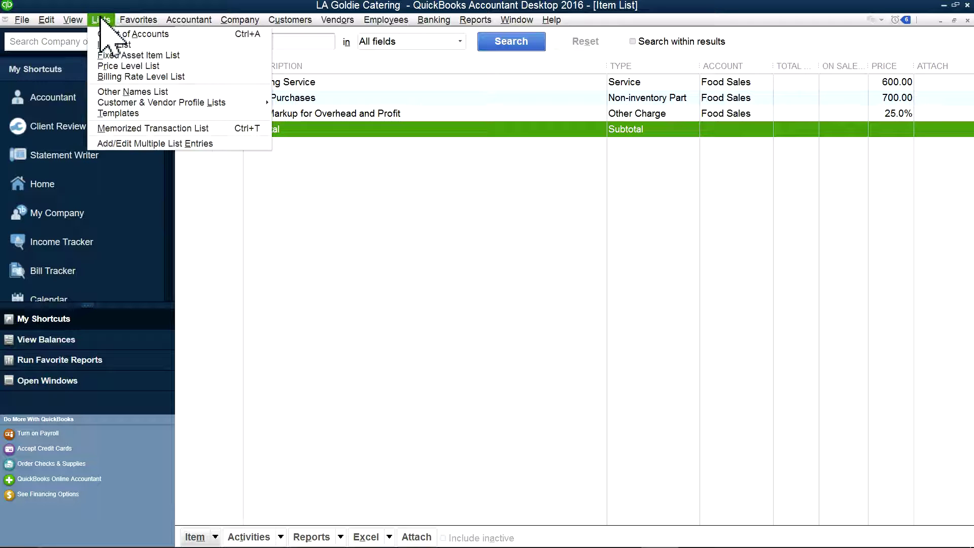
left_click(122, 65)
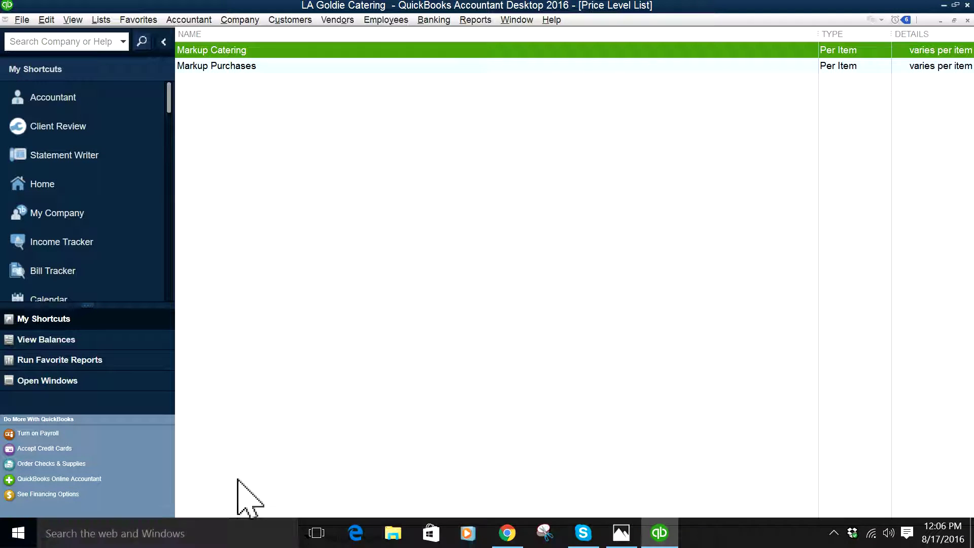
Step: Start a new per-item price level with Catering marked for an adjustment of 25% higher than its standard price
left_click(248, 537)
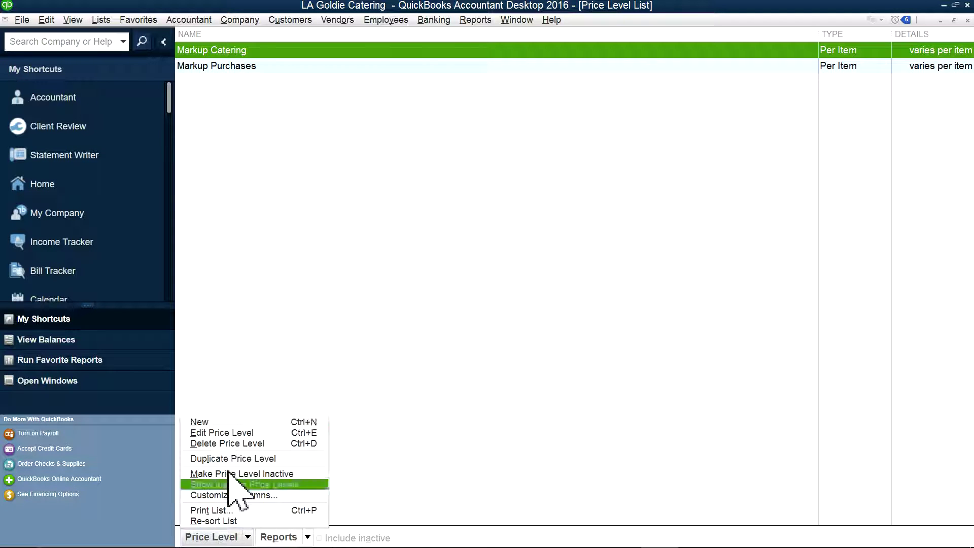
left_click(212, 424)
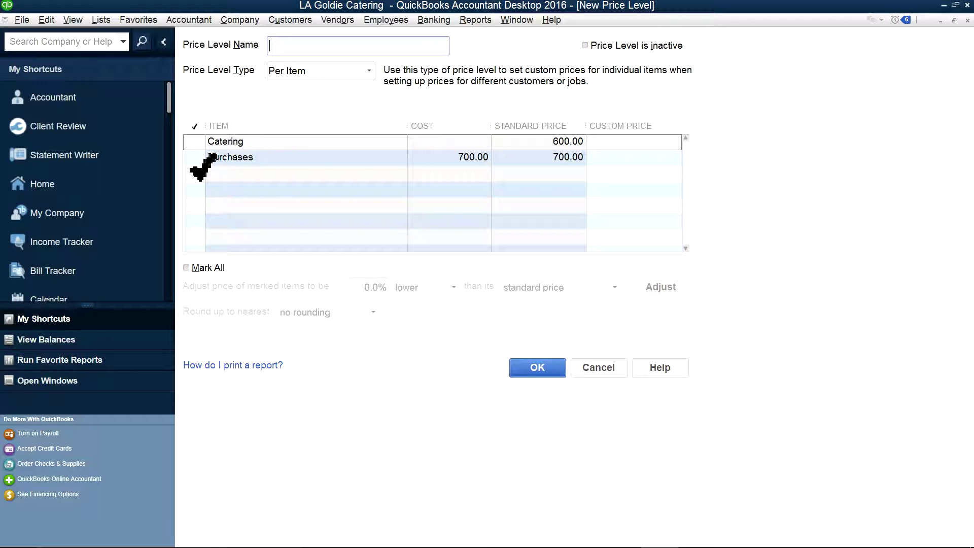
left_click(195, 143)
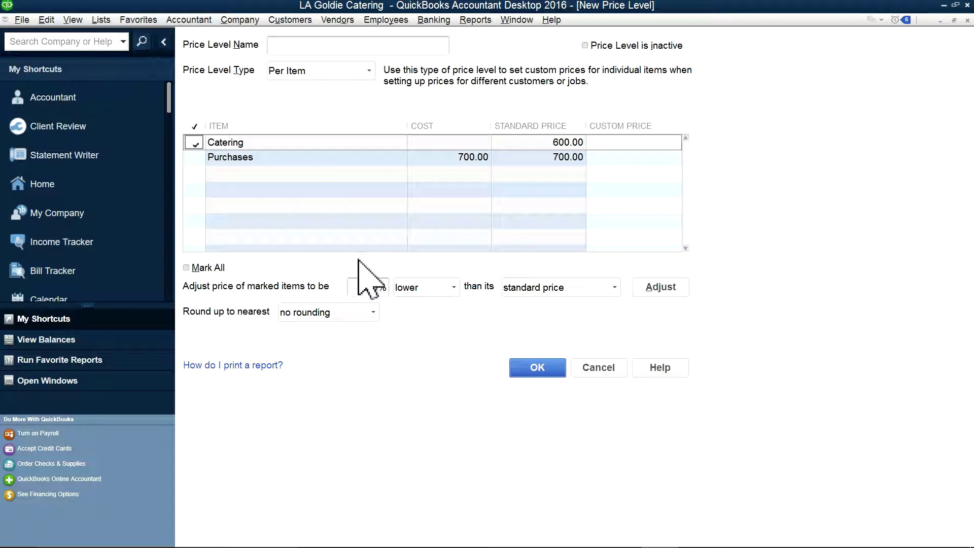
double_click(367, 287)
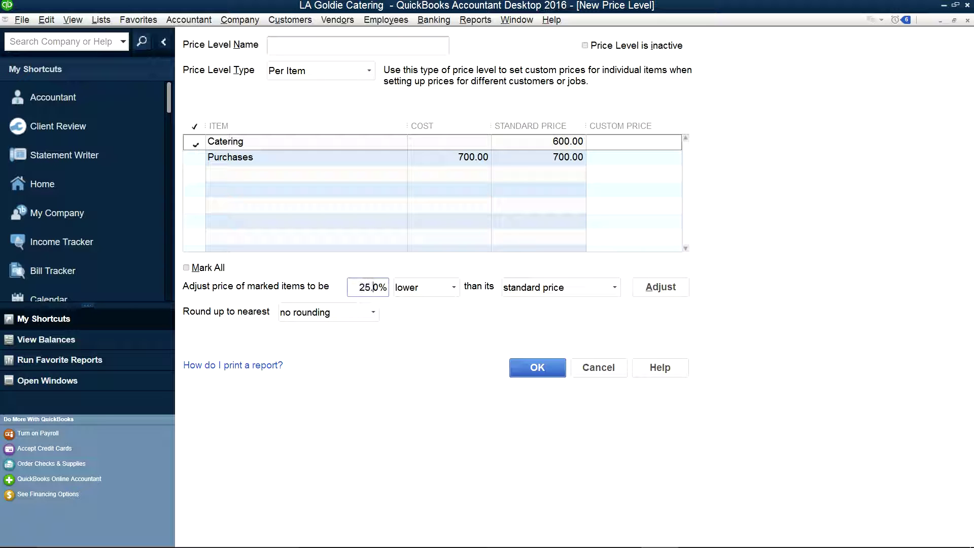
left_click(453, 288)
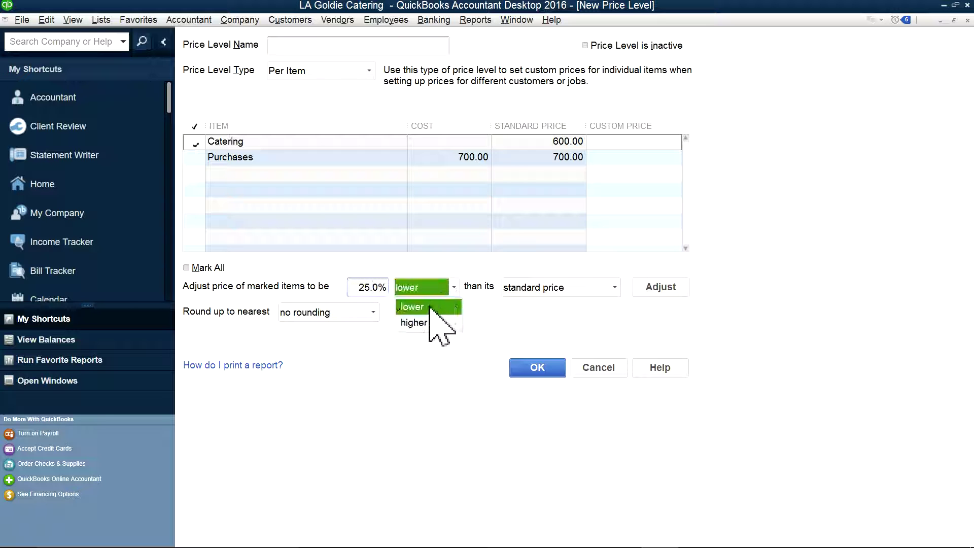
left_click(415, 323)
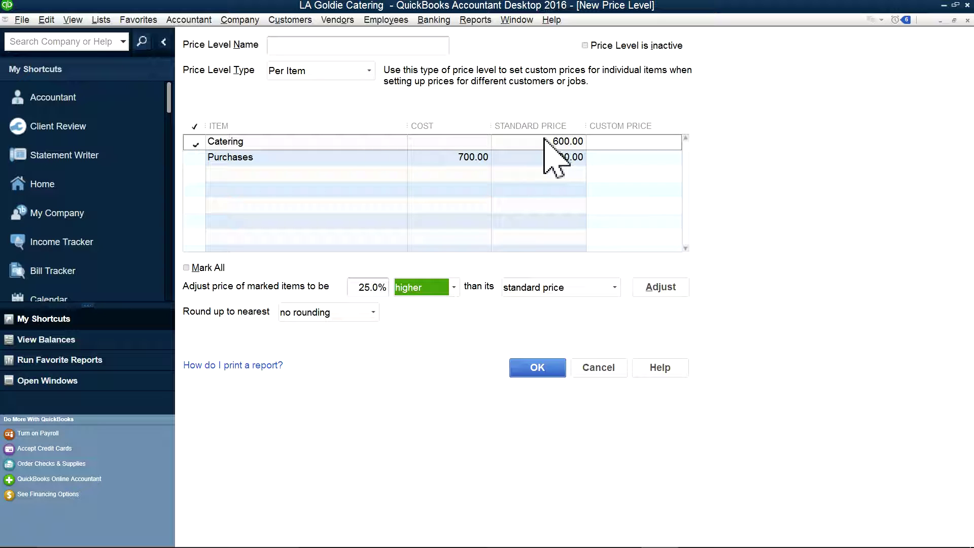
Step: Try saving the unnamed price level, accepting the adjustment of the marked Catering price
left_click(535, 369)
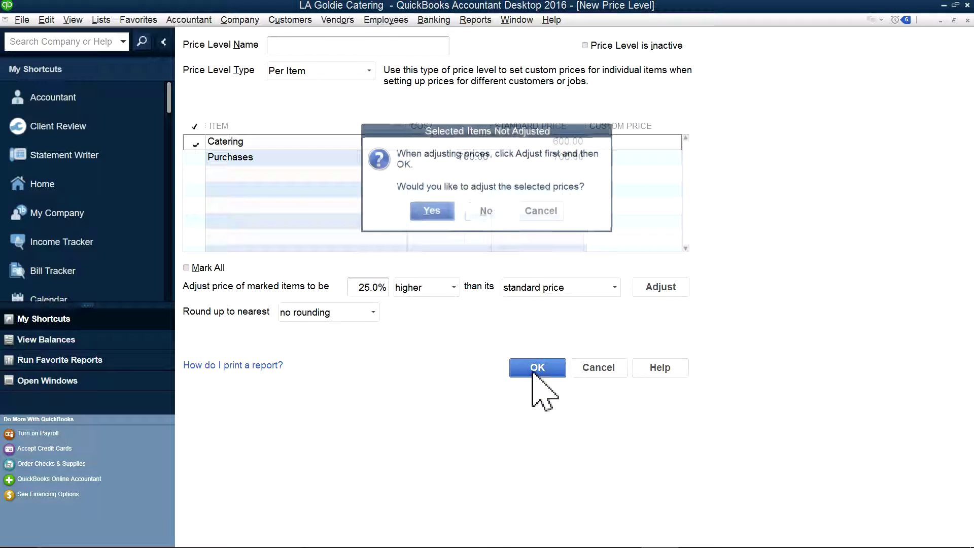
left_click(439, 217)
left_click(489, 181)
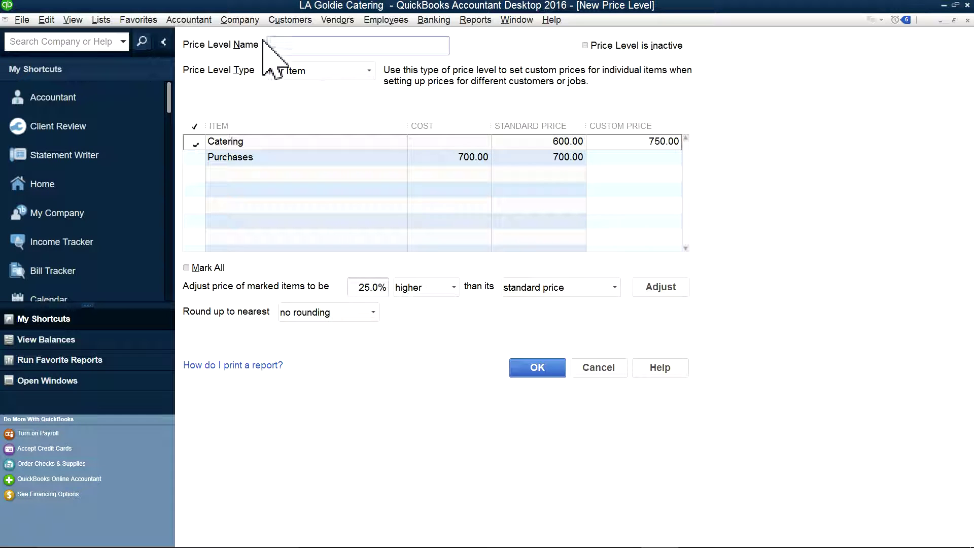
Step: Set the Catering adjustment to 30%, name the price level Catering Markup @ 30%, and save it with the selected price adjusted
left_click(373, 288)
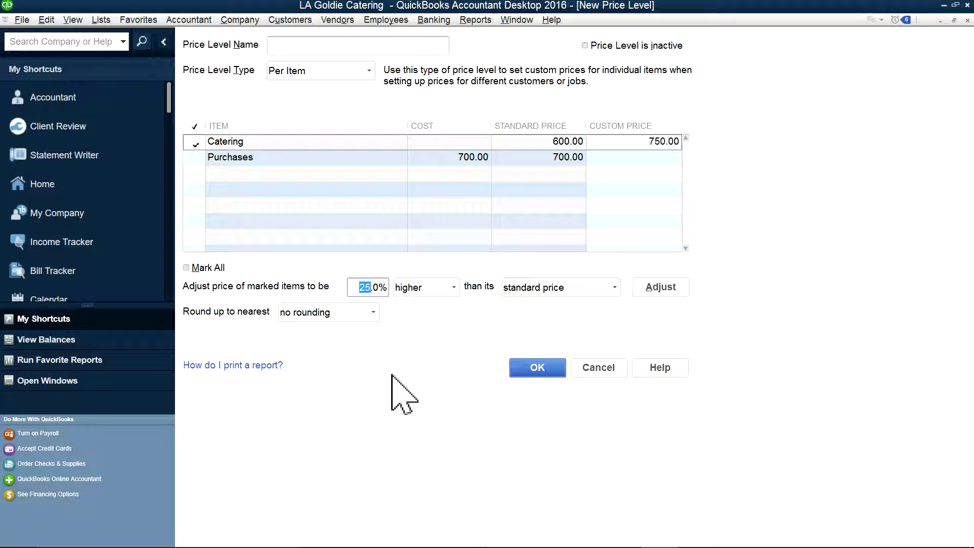
left_click(304, 51)
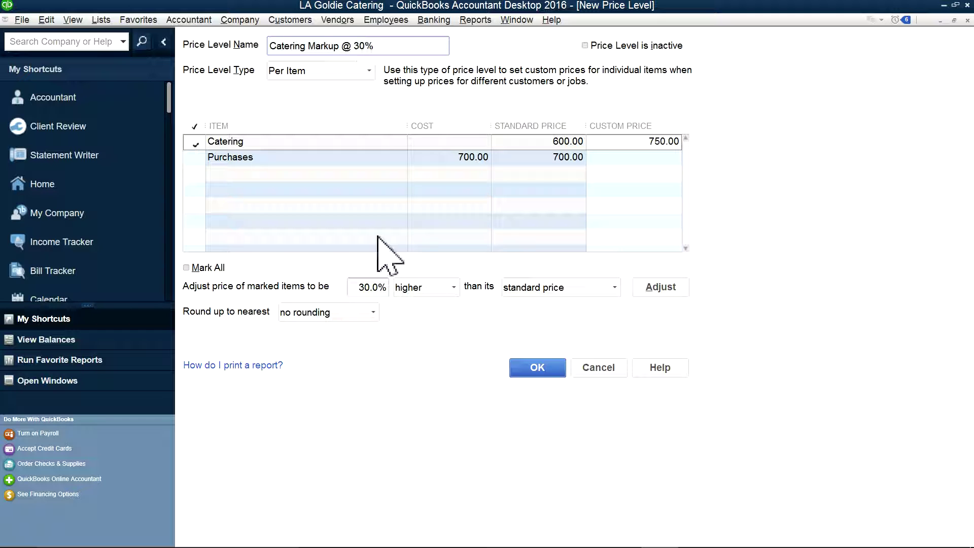
left_click(546, 366)
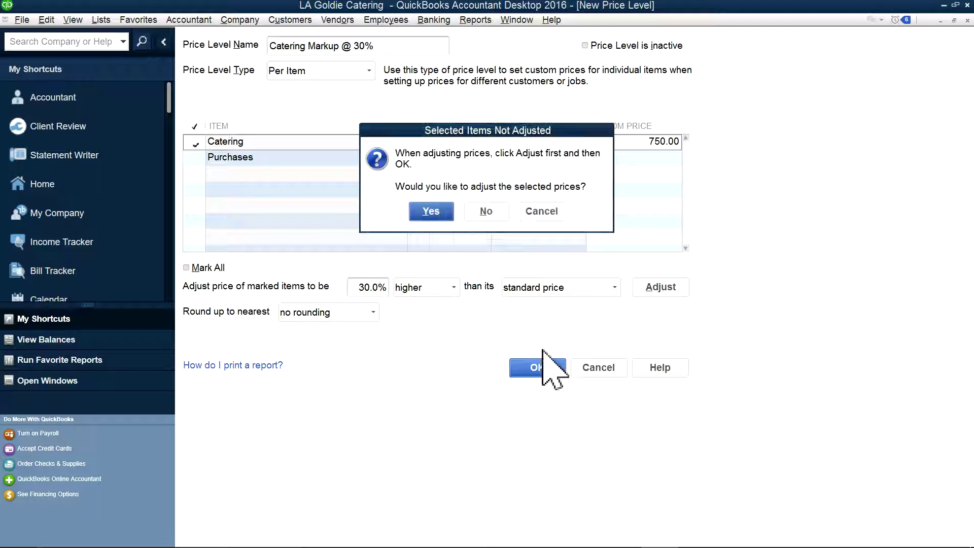
left_click(426, 219)
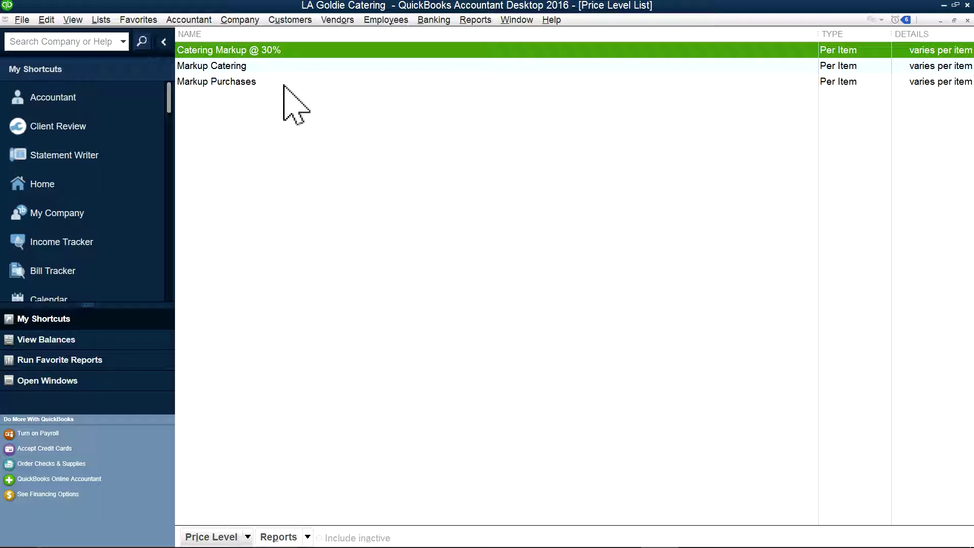
Step: Try adjusting the Purchases price in the Markup Purchases price level, and discard the edit
left_click(223, 81)
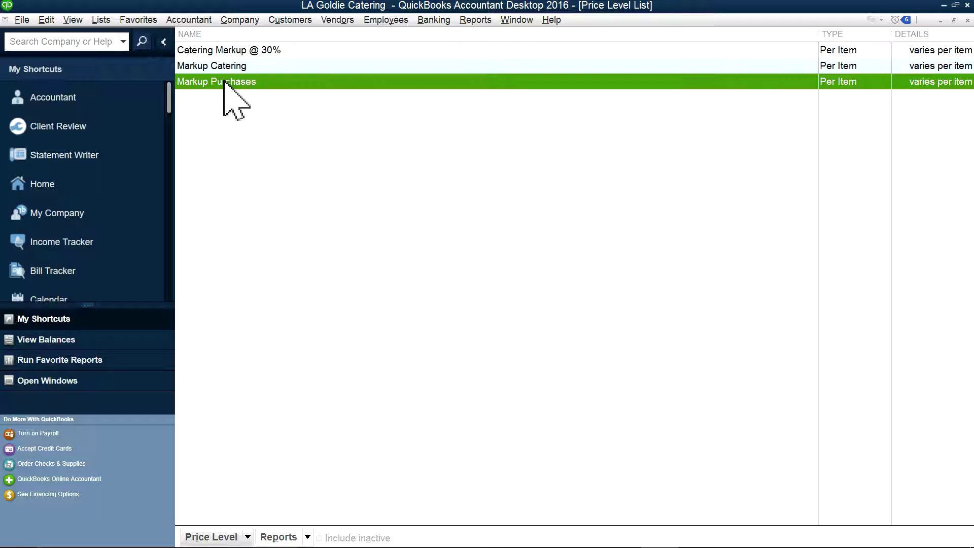
right_click(225, 83)
left_click(238, 116)
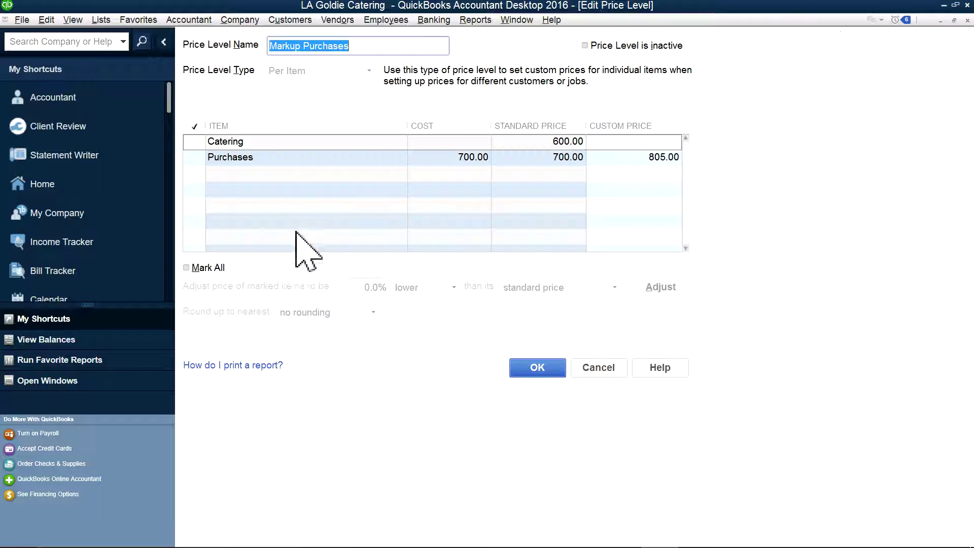
left_click(195, 158)
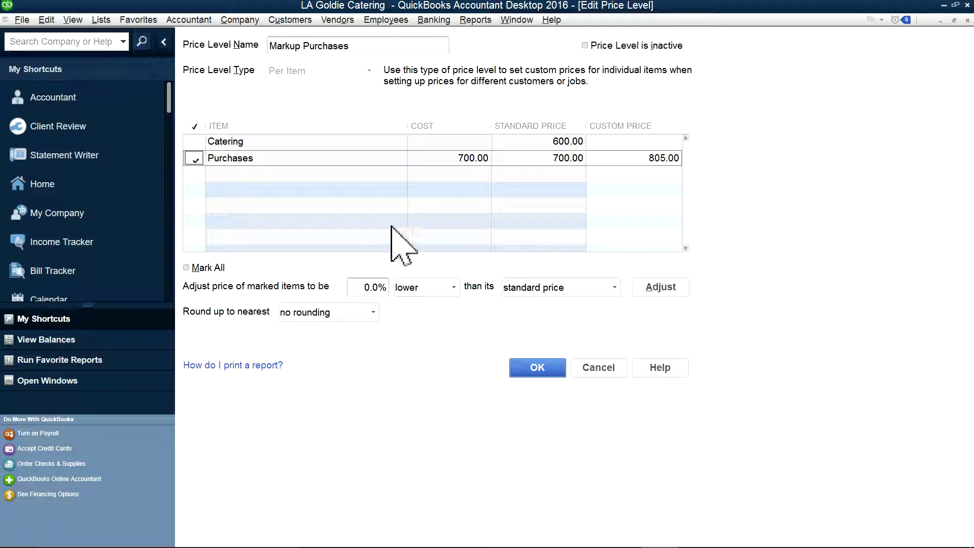
left_click(383, 285)
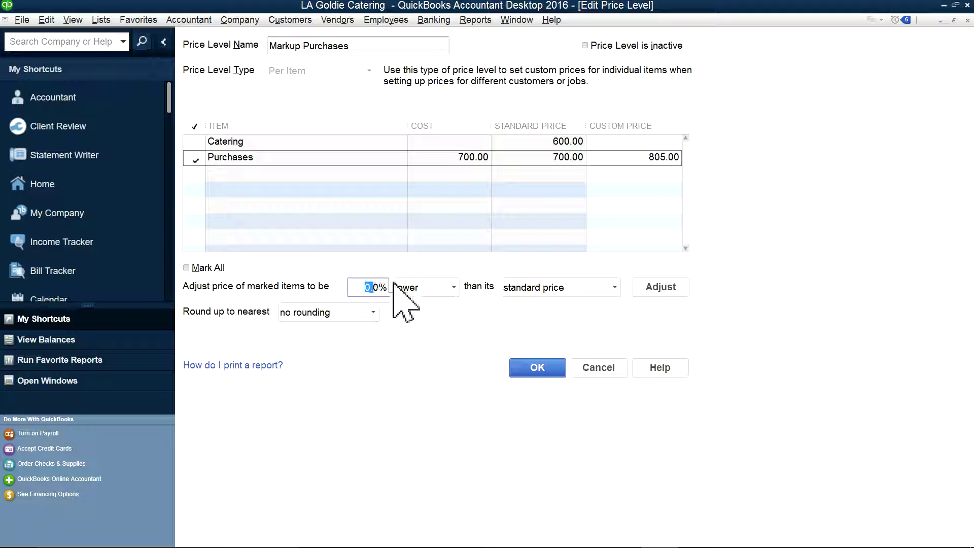
left_click(589, 367)
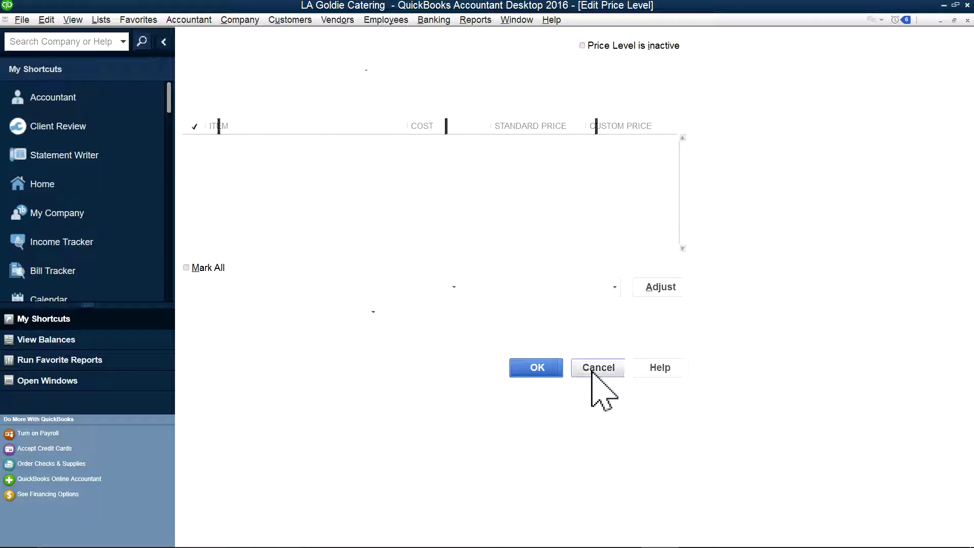
Step: Open the customer estimate and apply the Catering Markup @ 30% price level to the Catering line's markup
left_click(321, 21)
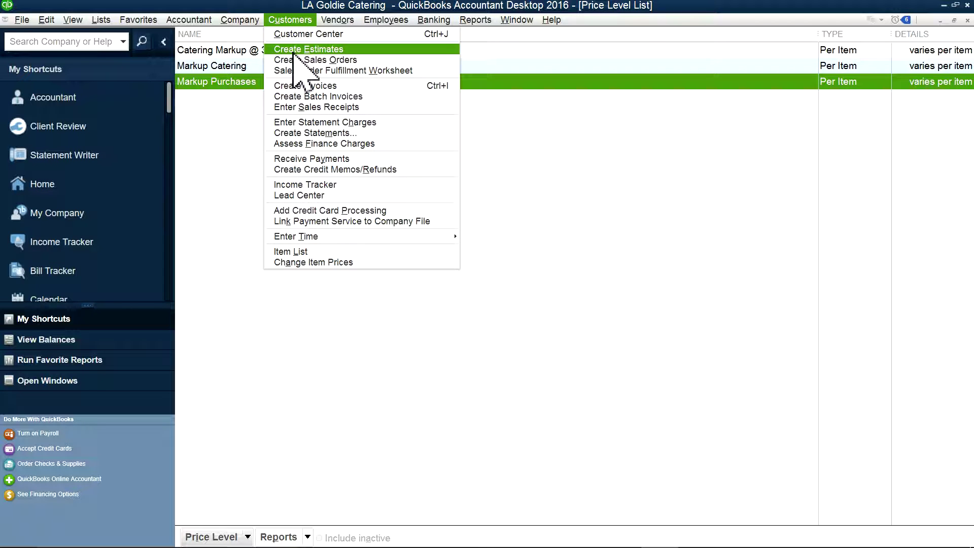
left_click(294, 51)
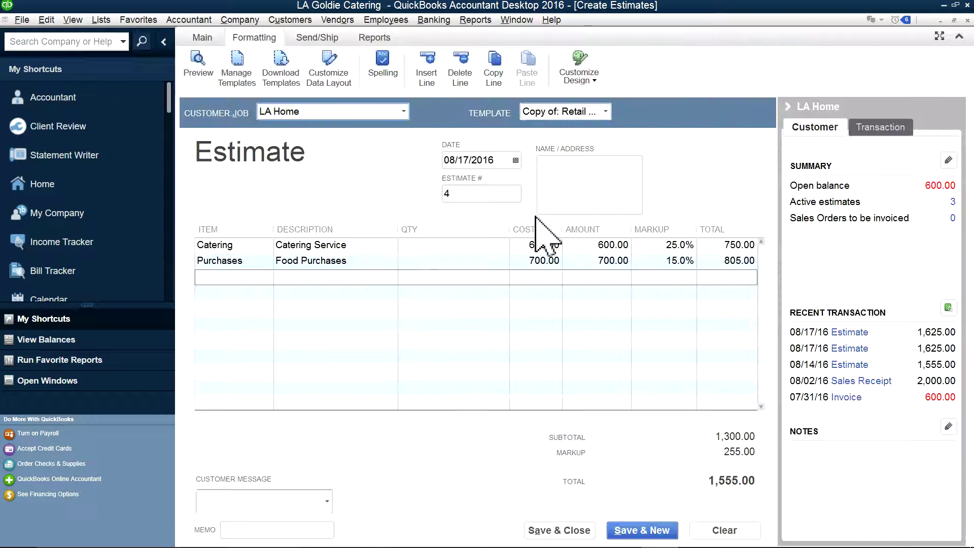
left_click(665, 246)
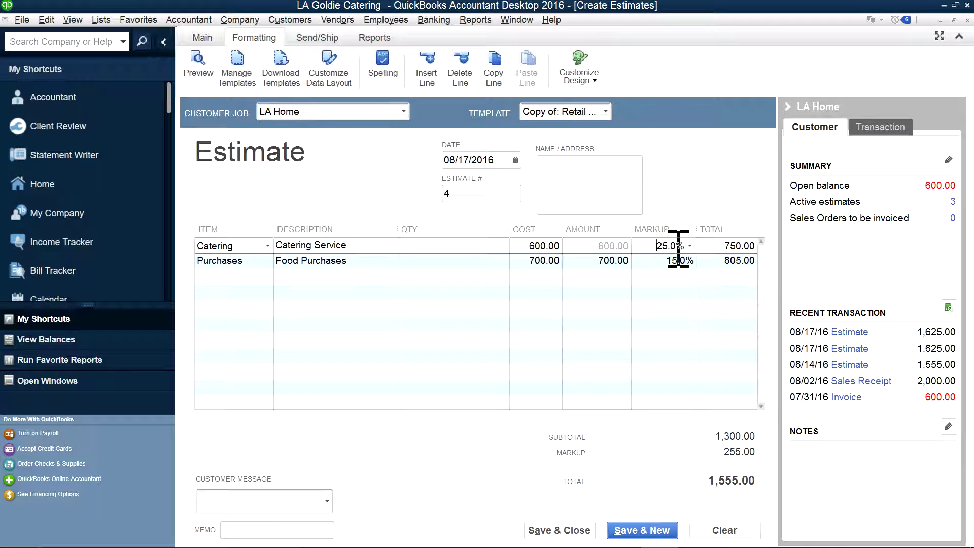
left_click(688, 246)
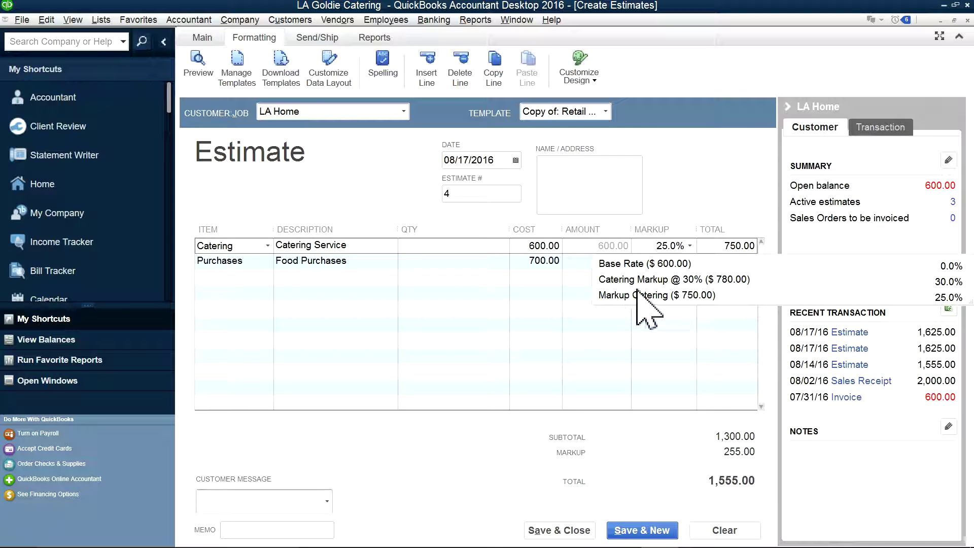
left_click(683, 281)
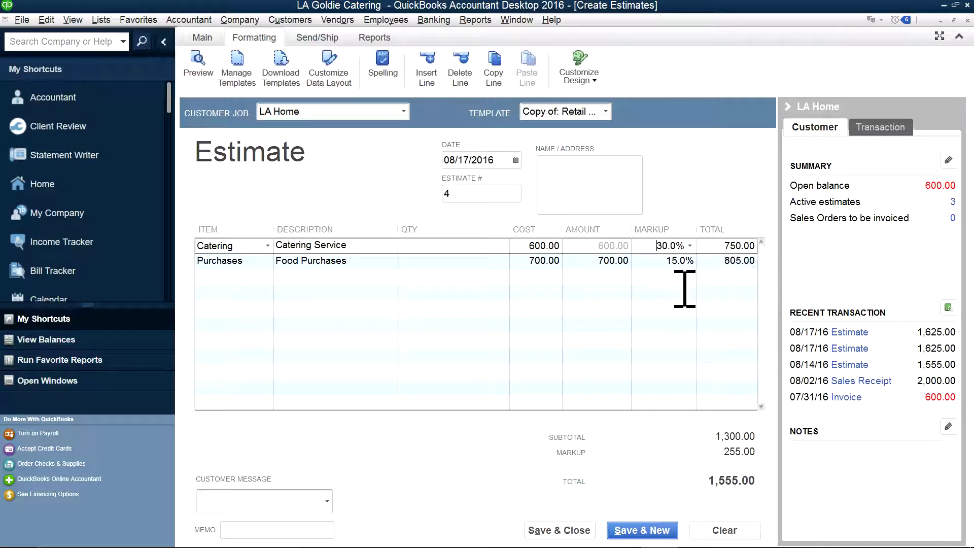
left_click(690, 246)
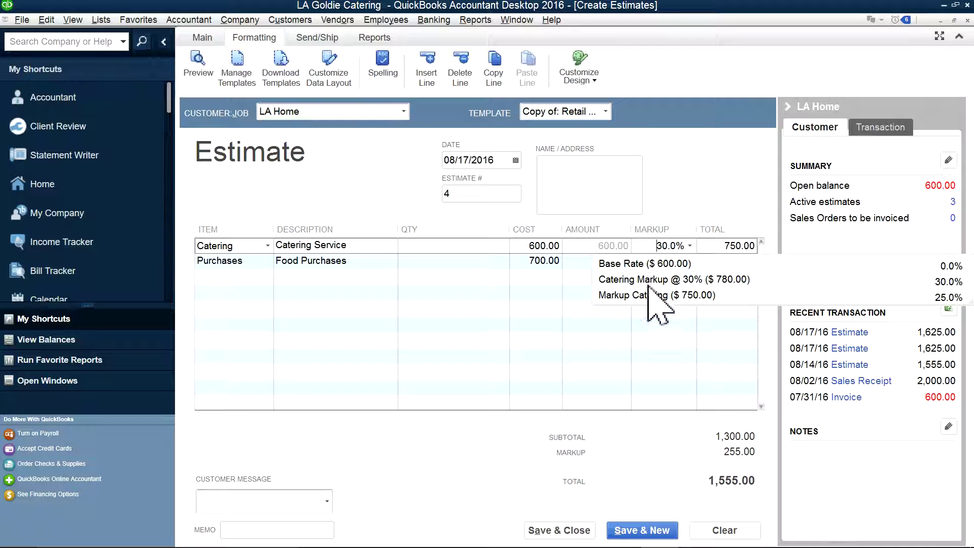
left_click(514, 290)
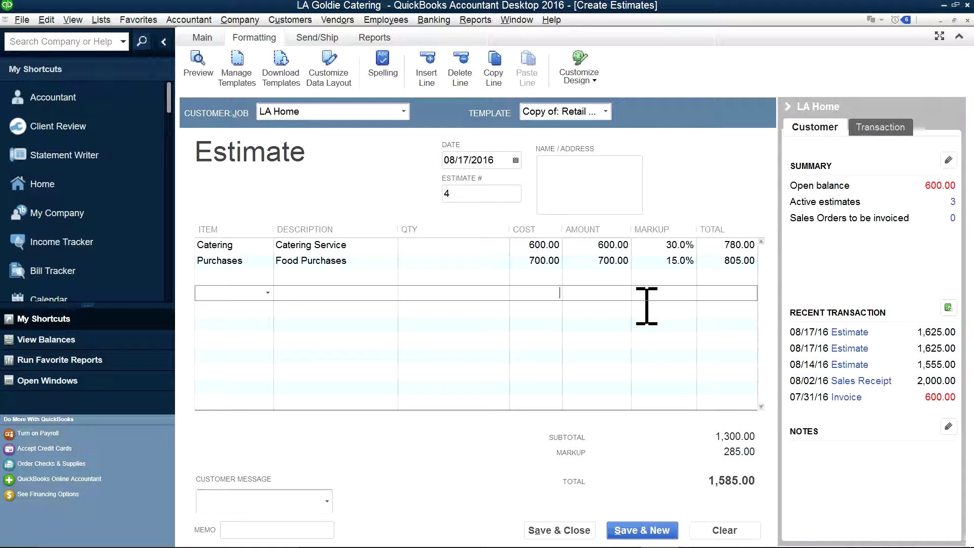
Step: Set the Catering line's markup to the 25% Markup Catering price level, and save and close the estimate
left_click(685, 245)
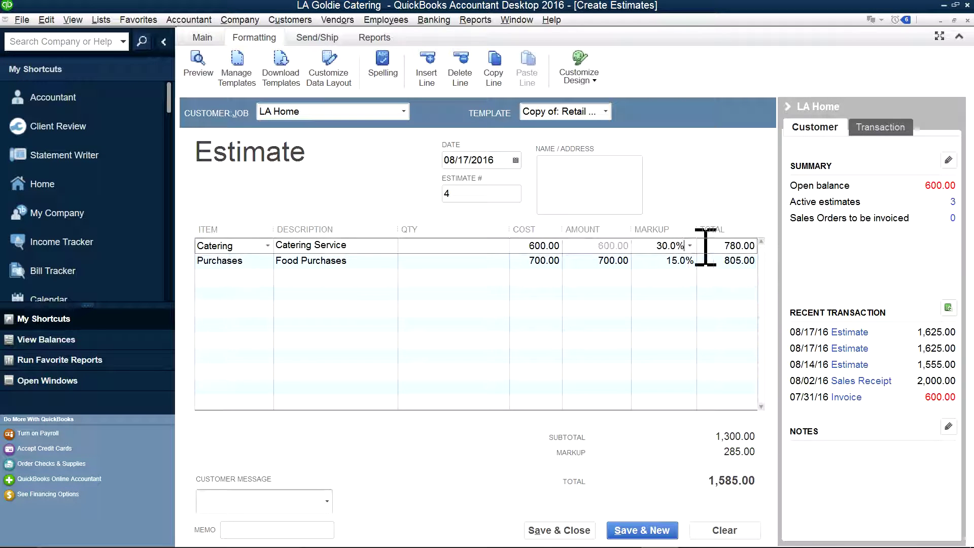
left_click(691, 246)
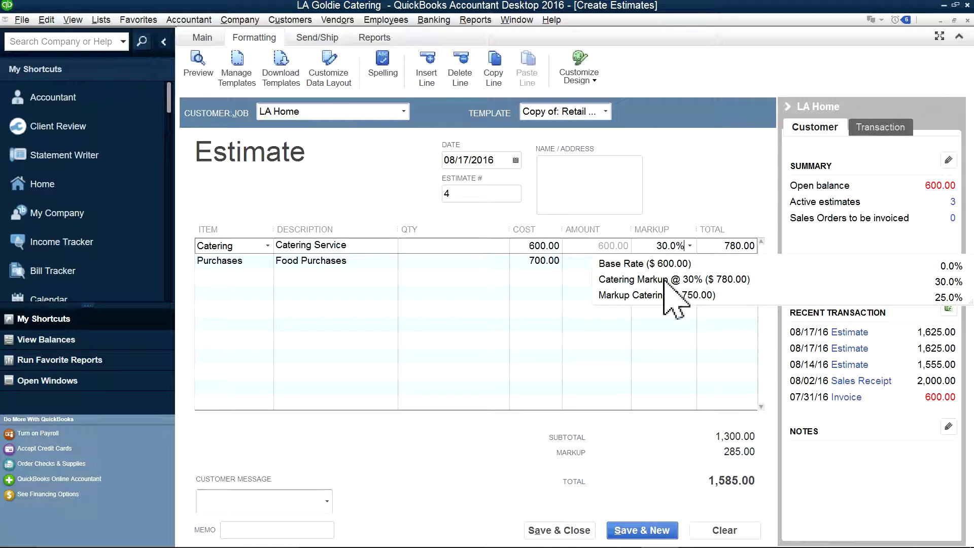
left_click(651, 295)
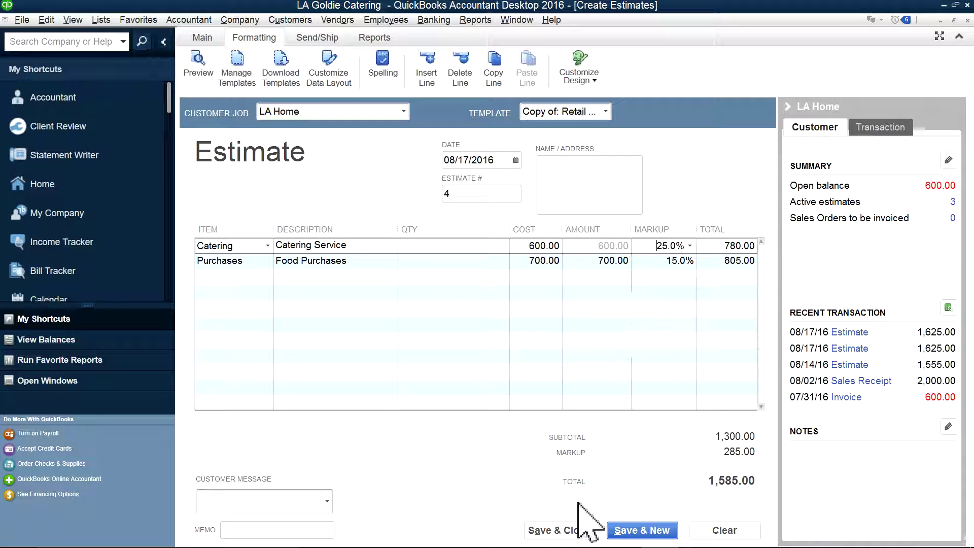
left_click(540, 530)
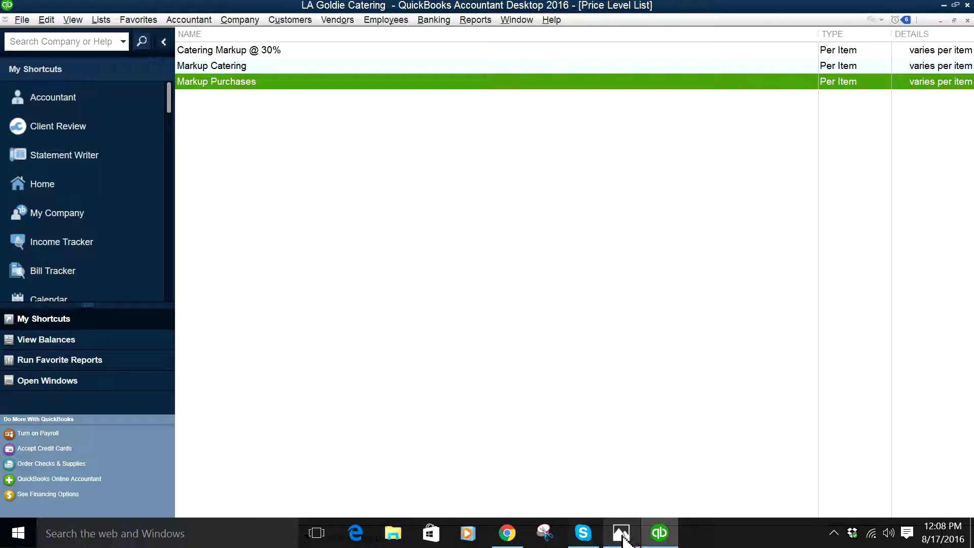
Step: Minimize QuickBooks to show the title image open in Photos
left_click(659, 534)
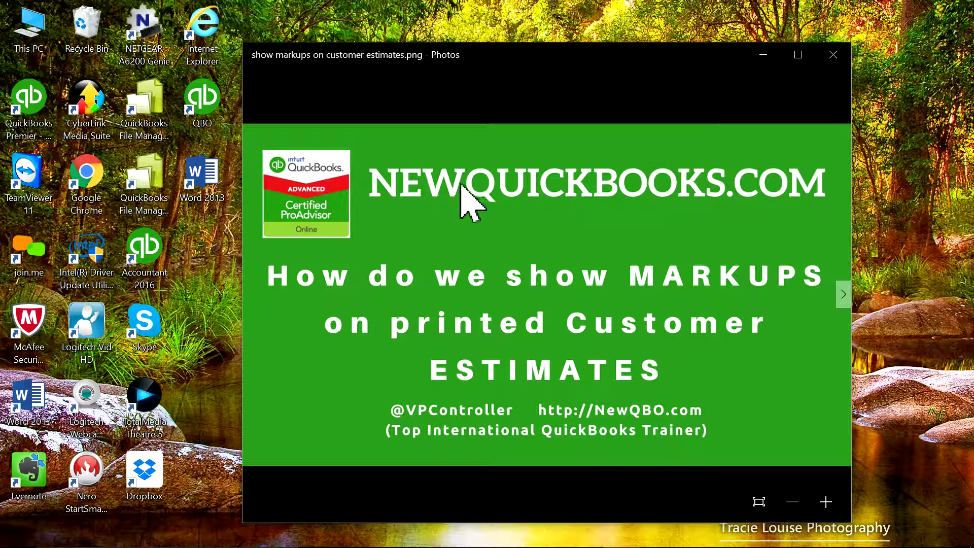